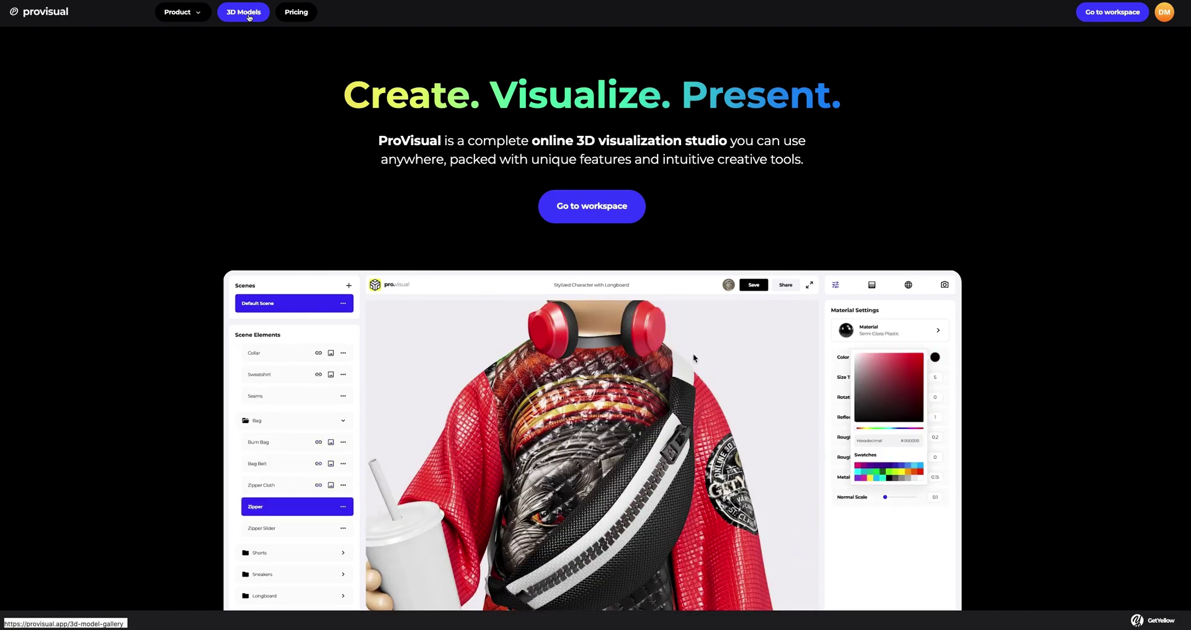
- Open the 3D Models gallery and scroll down to the T Shirt Mockup Oversized card
click(248, 17)
scroll(239, 58, down, 5)
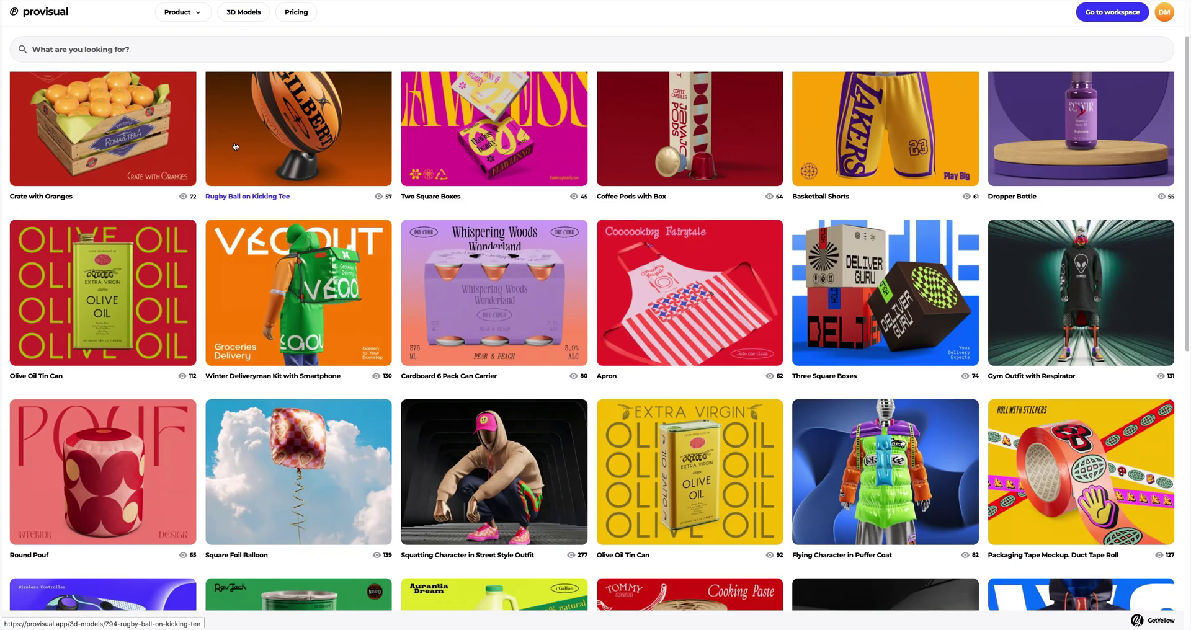
scroll(235, 150, down, 3)
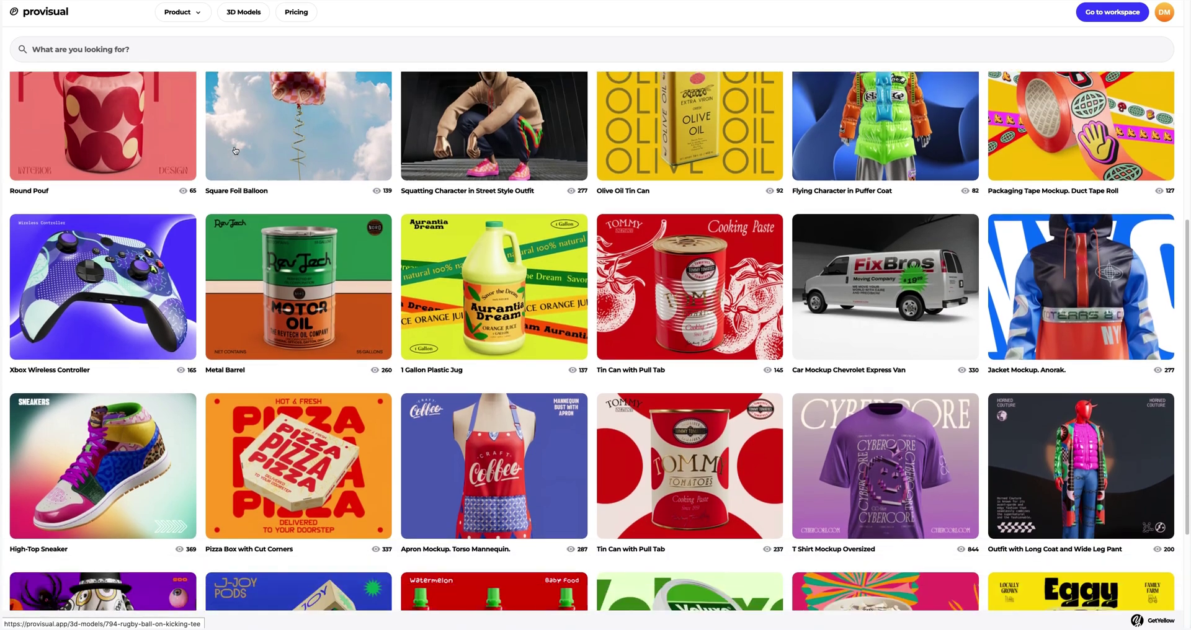
scroll(235, 150, down, 2)
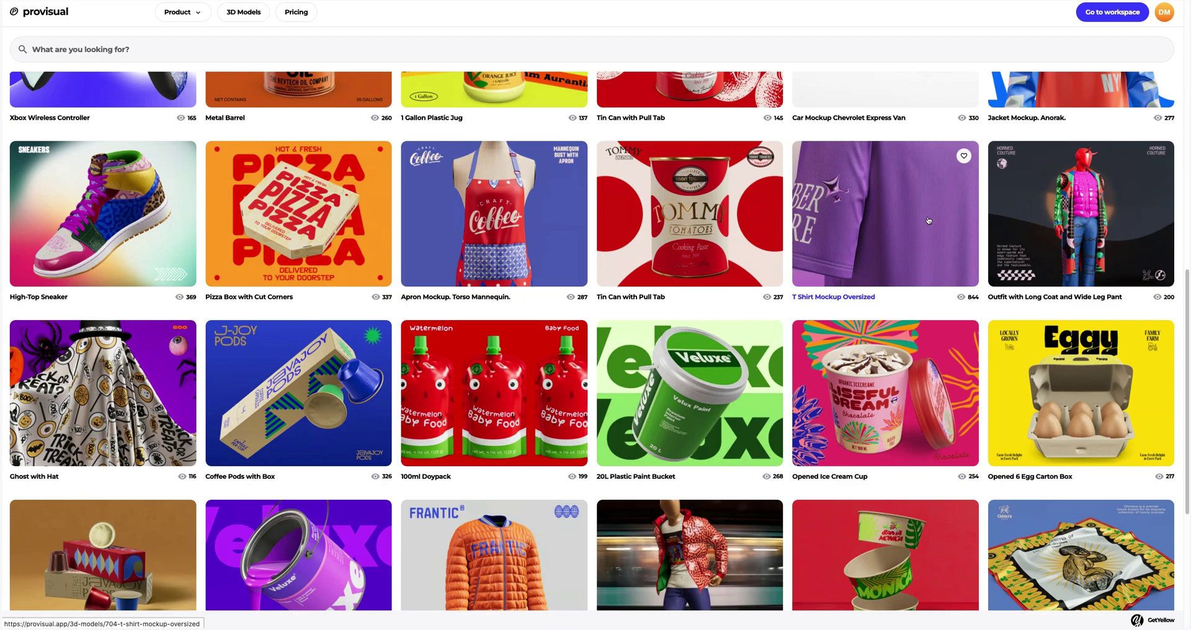
- Open the T Shirt Mockup Oversized details and browse its previews to the final side view
click(880, 229)
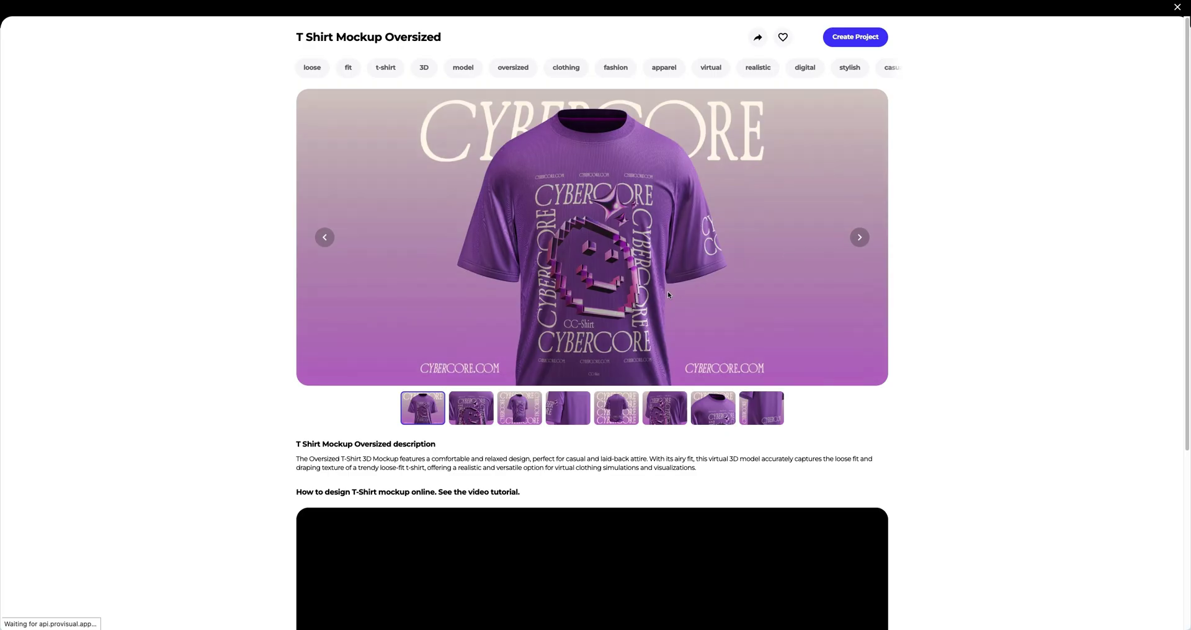
click(475, 407)
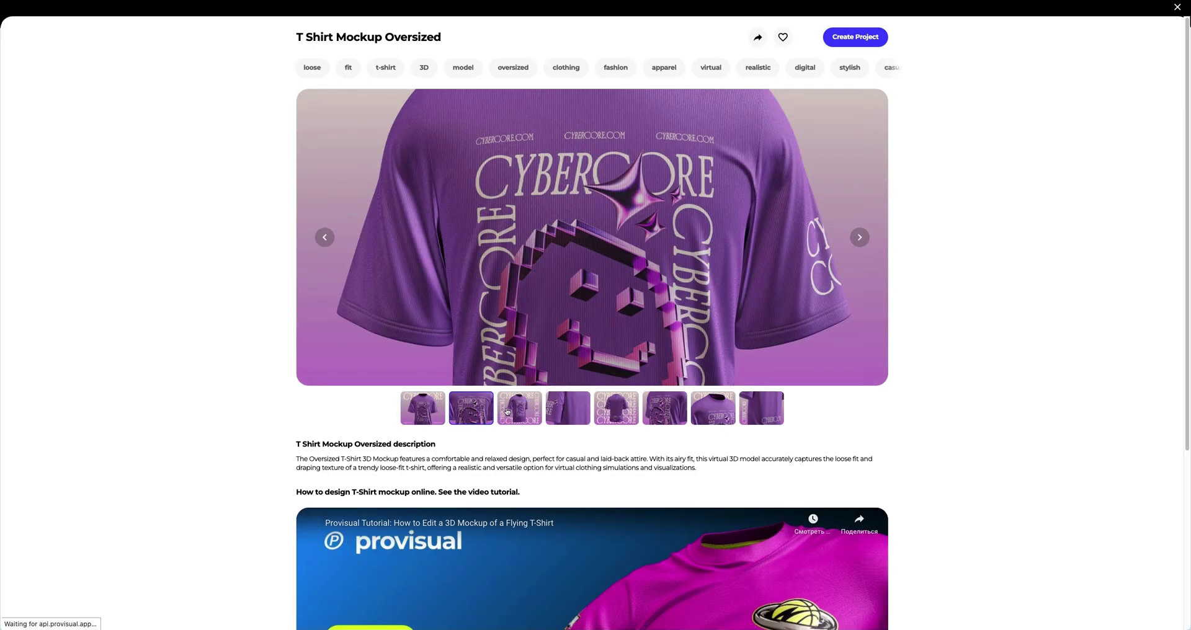
click(502, 410)
click(570, 413)
click(609, 411)
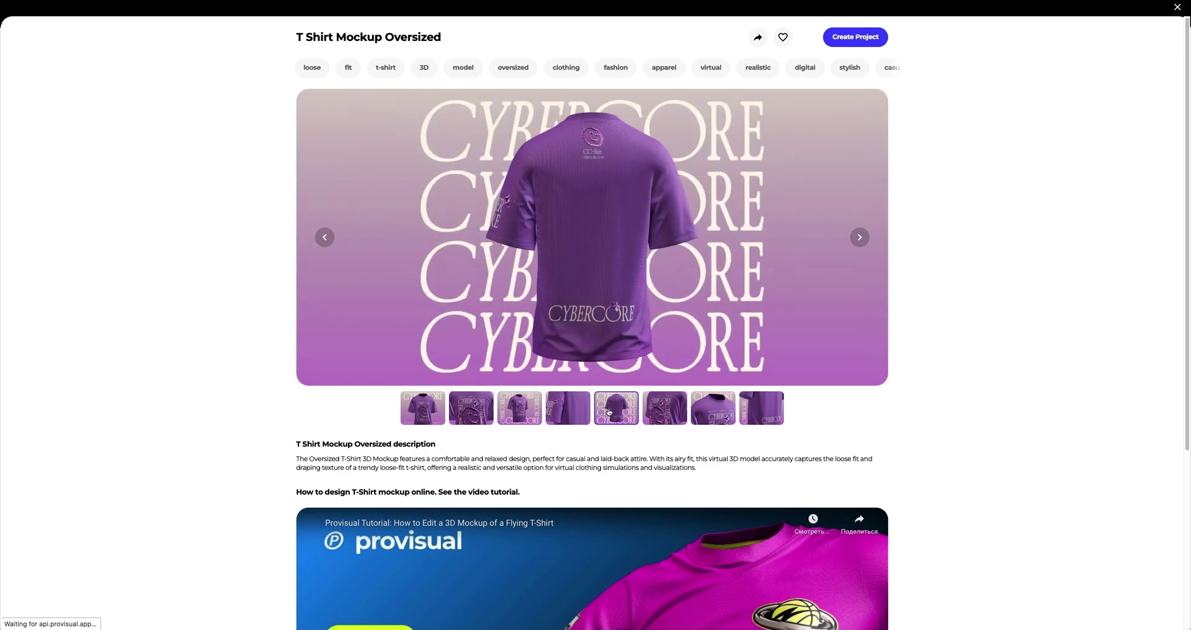
click(663, 412)
click(697, 412)
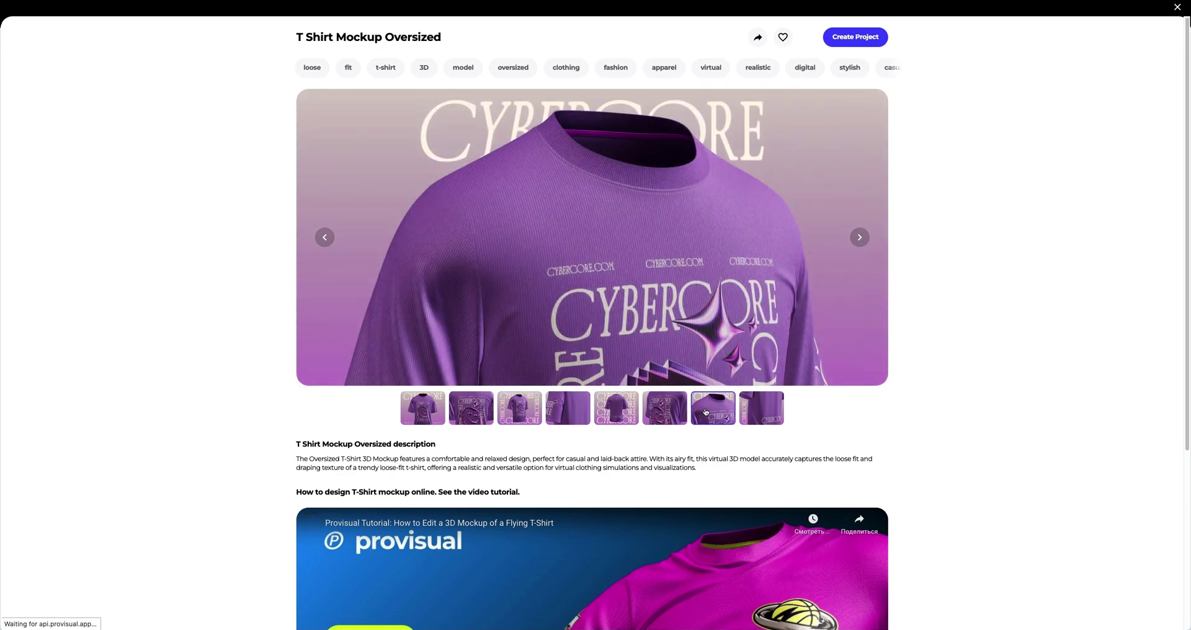
click(748, 411)
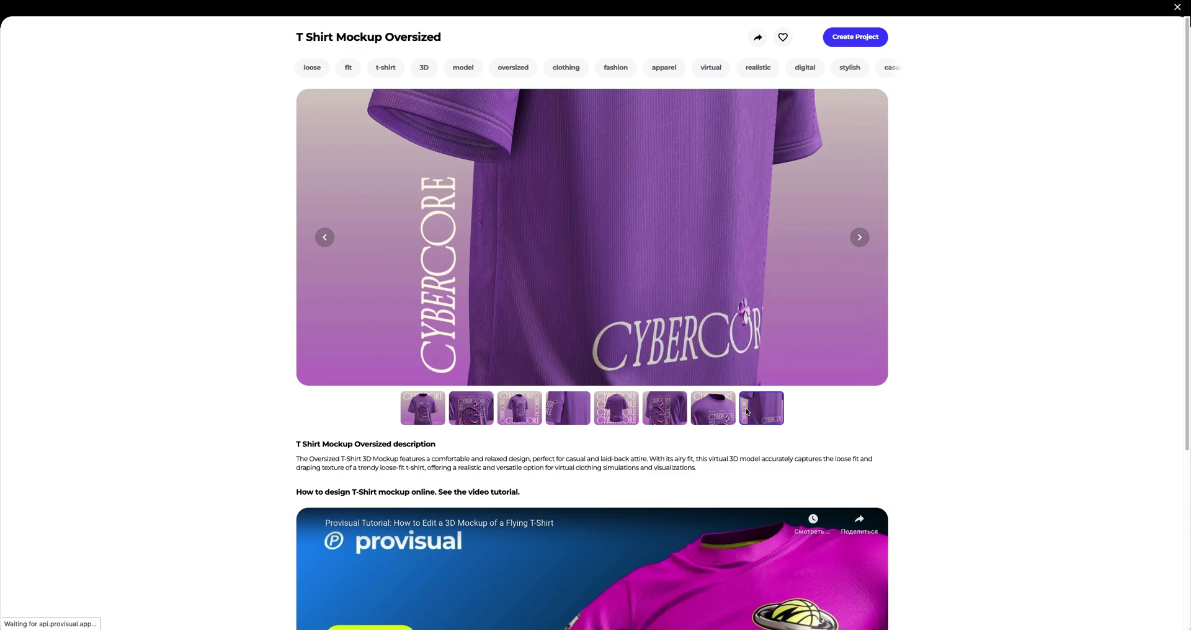
- Create a T Shirt Mockup Oversized project, then orbit and zoom the white shirt
click(830, 40)
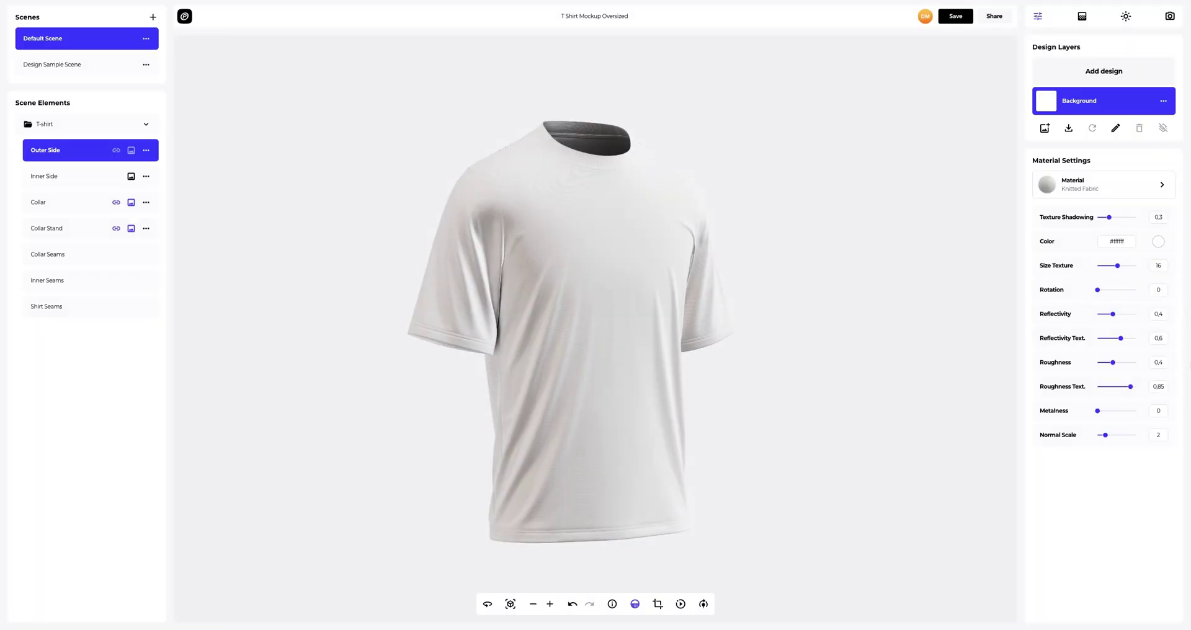
drag(875, 369, 420, 369)
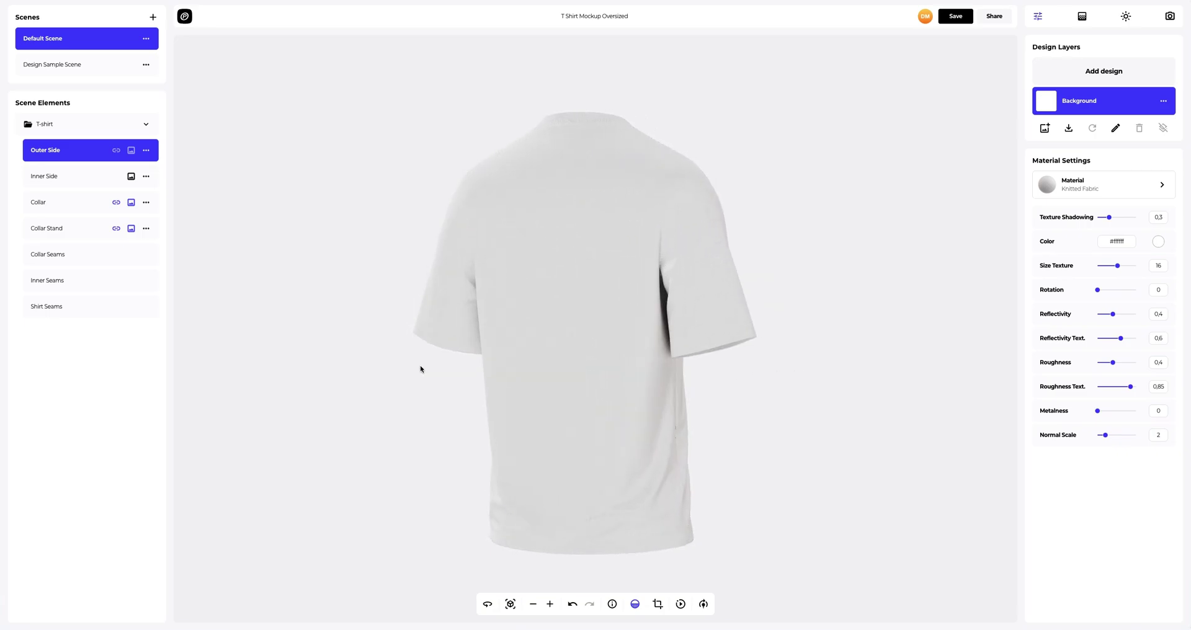
drag(539, 369, 771, 370)
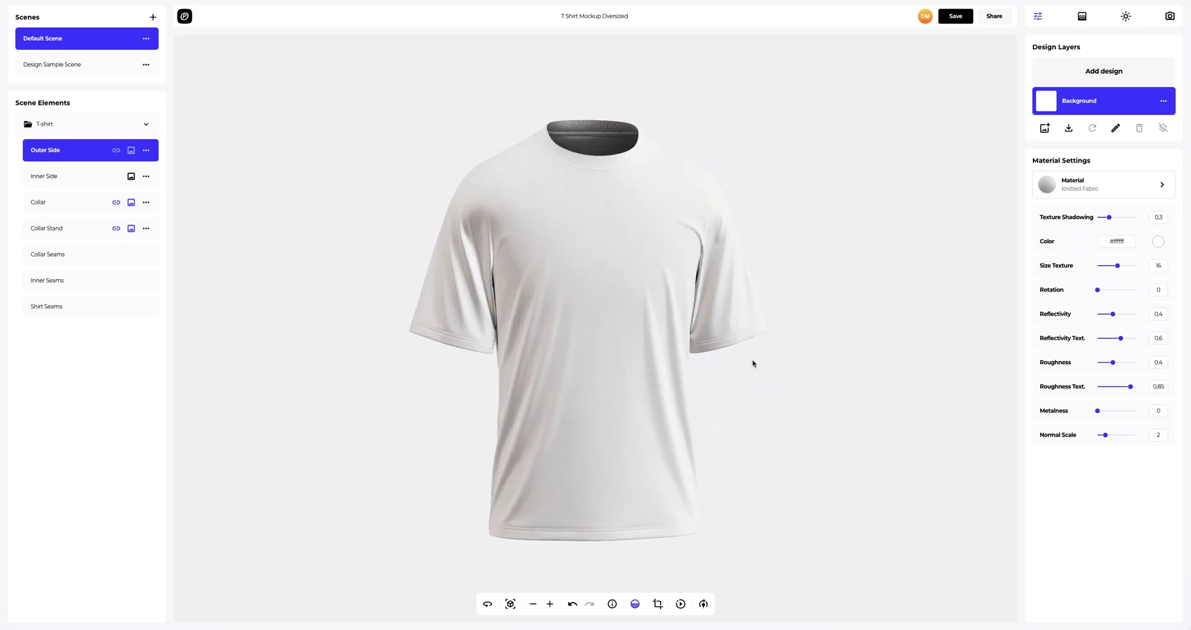
scroll(644, 310, up, 8)
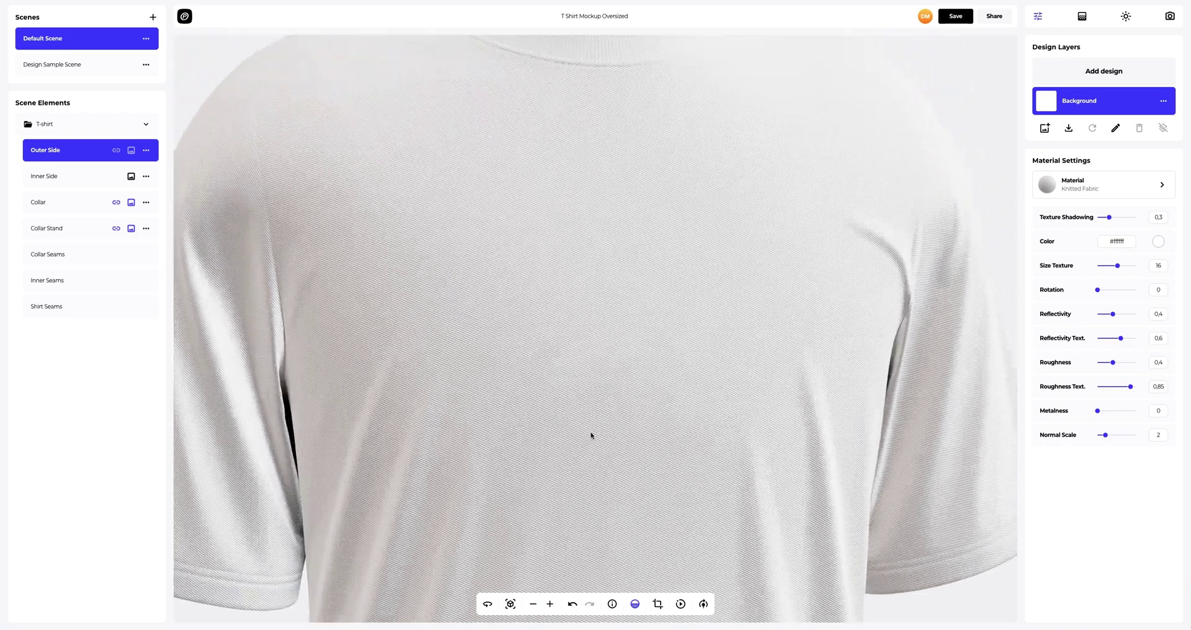
scroll(550, 474, down, 3)
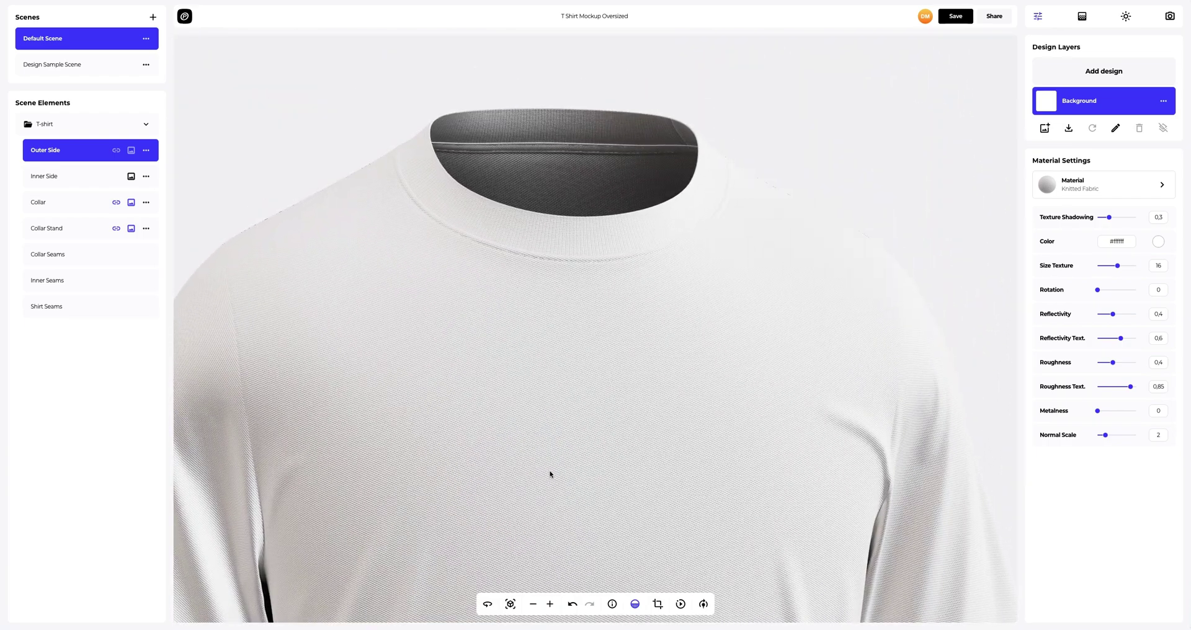
- Apply the Base Cotton material to the shirt's outer side
click(1145, 182)
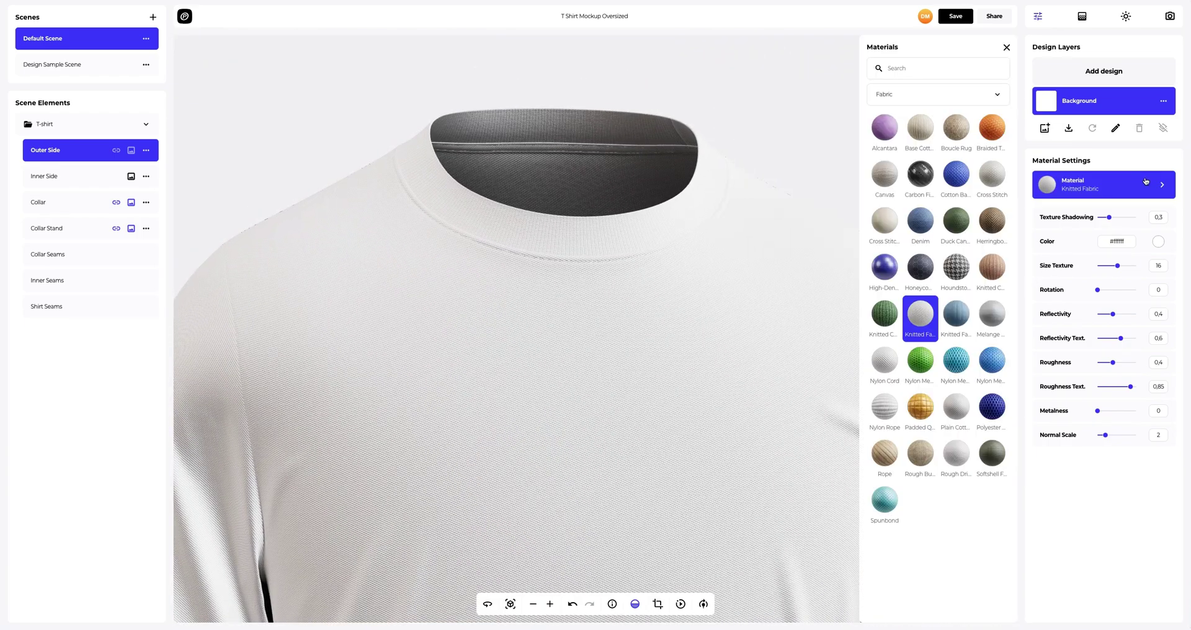
click(911, 132)
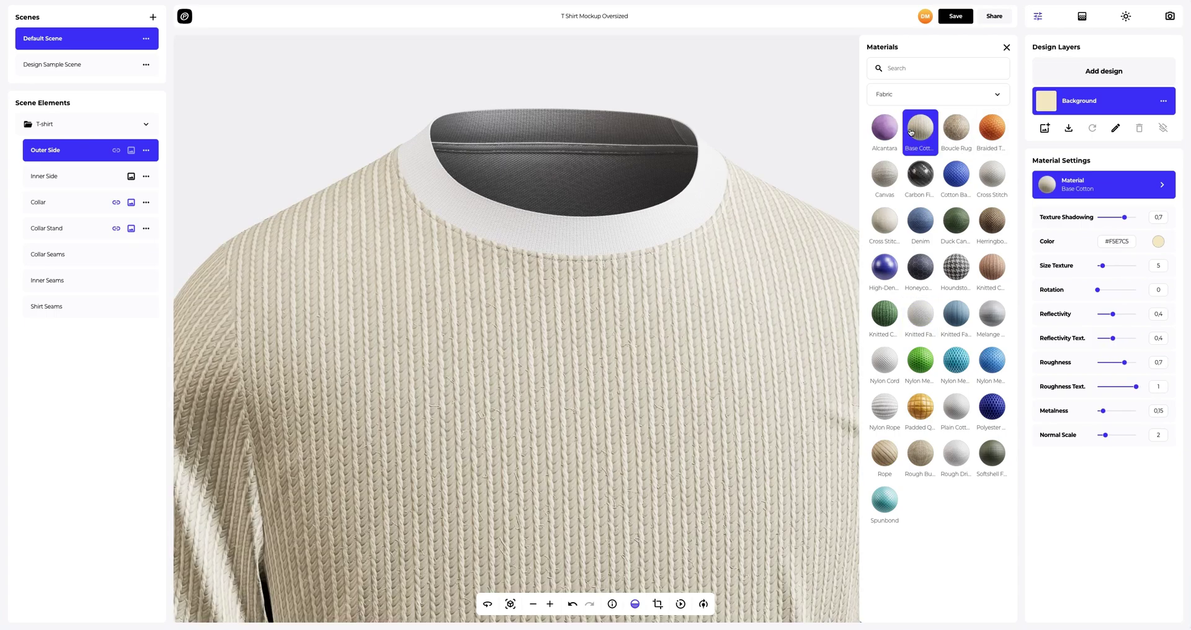
click(1006, 48)
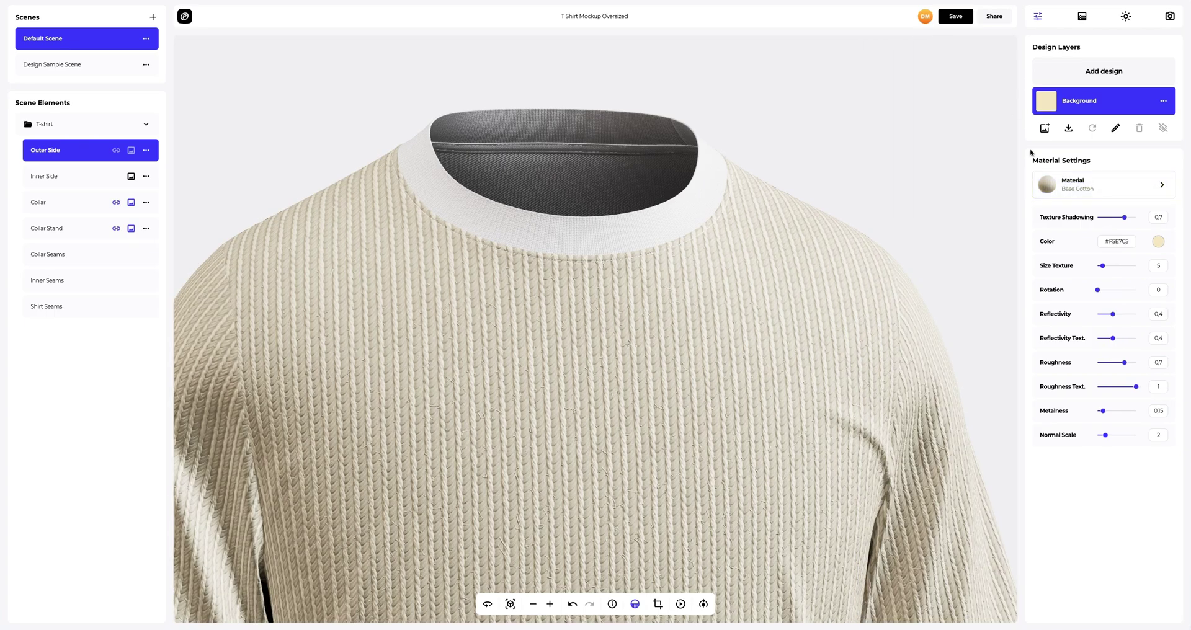
- Colour the outer side purple #8B5CAC, raise texture size to 18.1, then select Collar
click(1158, 242)
mouse_move(1133, 265)
mouse_down()
mouse_move(1091, 278)
mouse_move(1079, 263)
mouse_up()
click(1065, 373)
drag(1133, 342, 1106, 345)
text(8B5CAC)
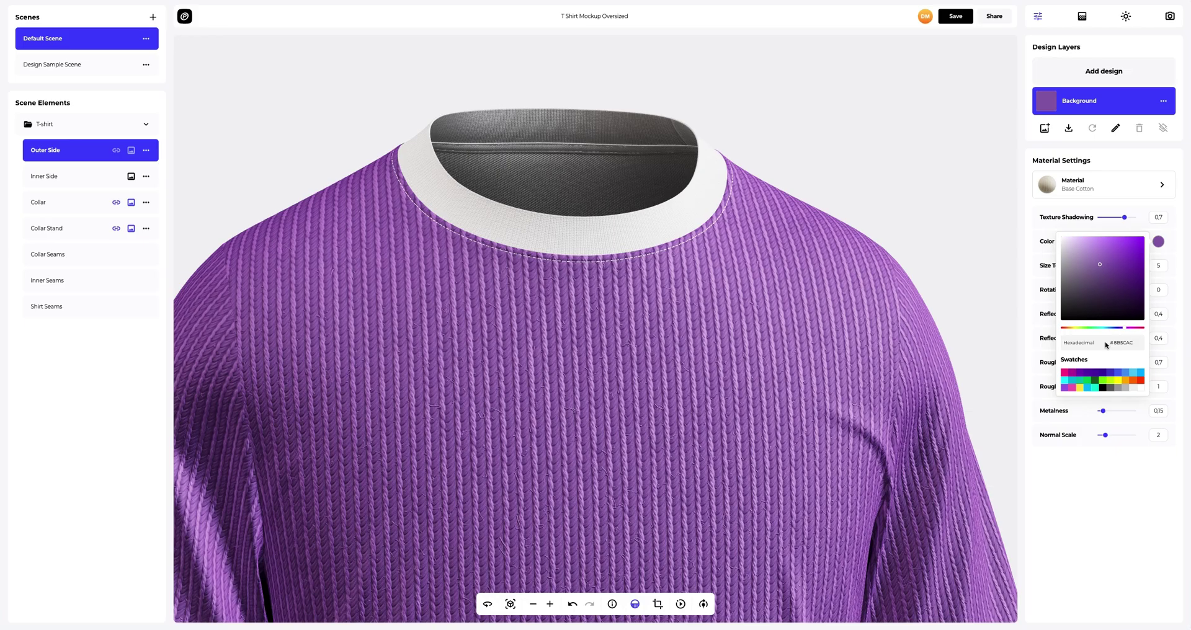
click(1033, 342)
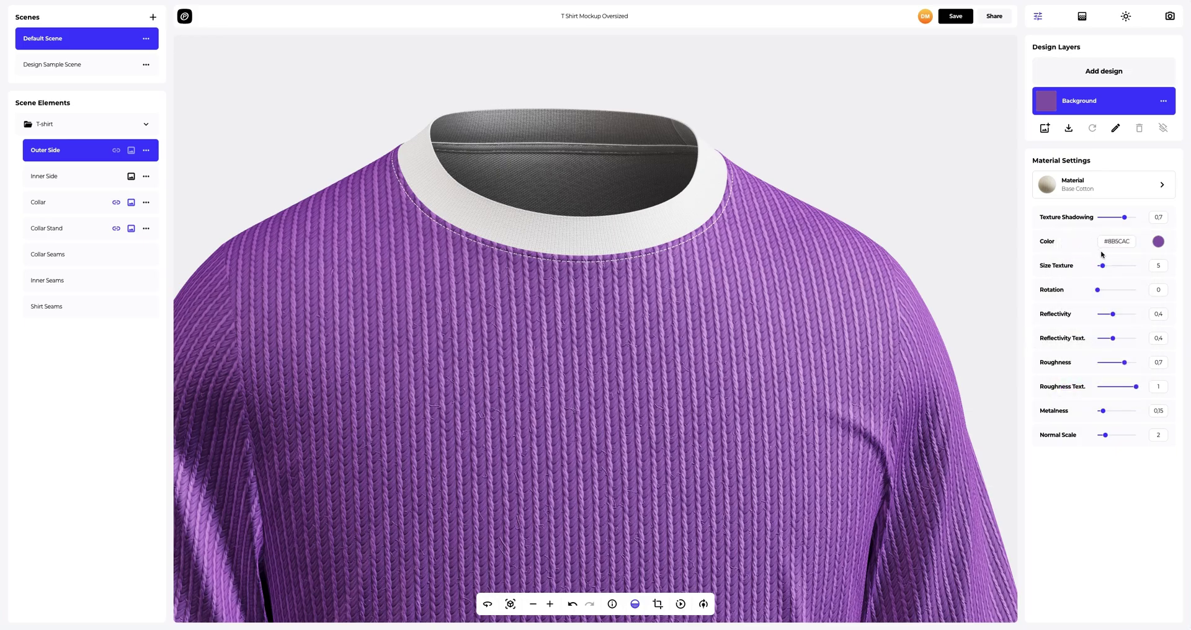
drag(1103, 268, 1121, 268)
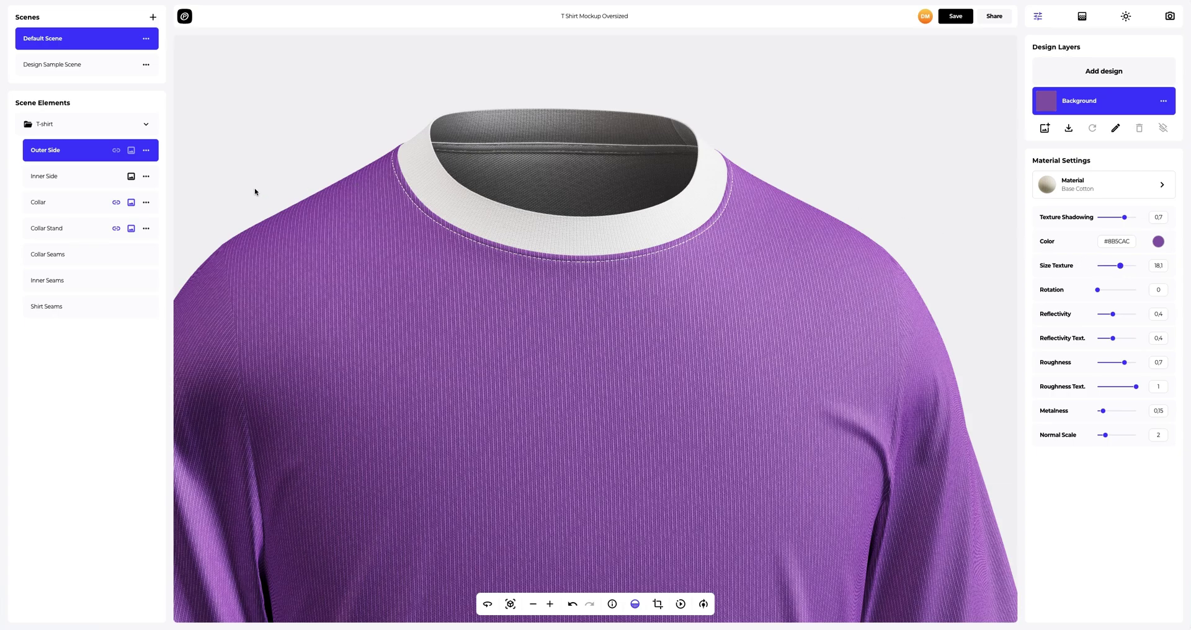
click(48, 203)
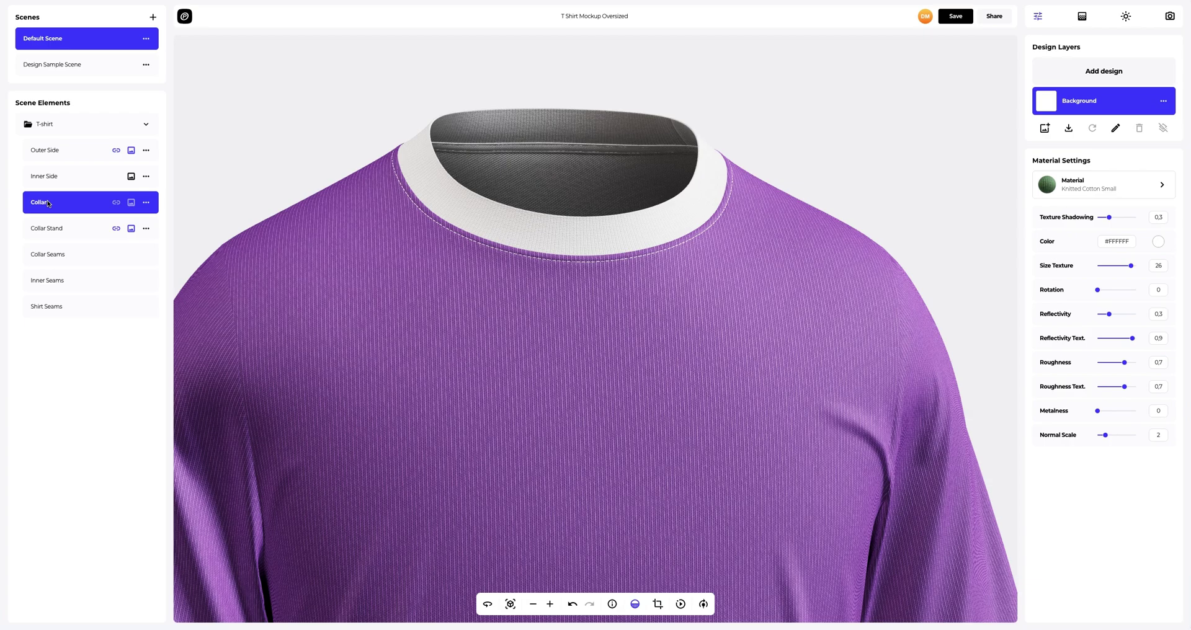
- Colour the collar #8B5CAC and raise its texture shadowing to 0.65, then select Collar Stand
click(1158, 243)
drag(1133, 342, 1090, 340)
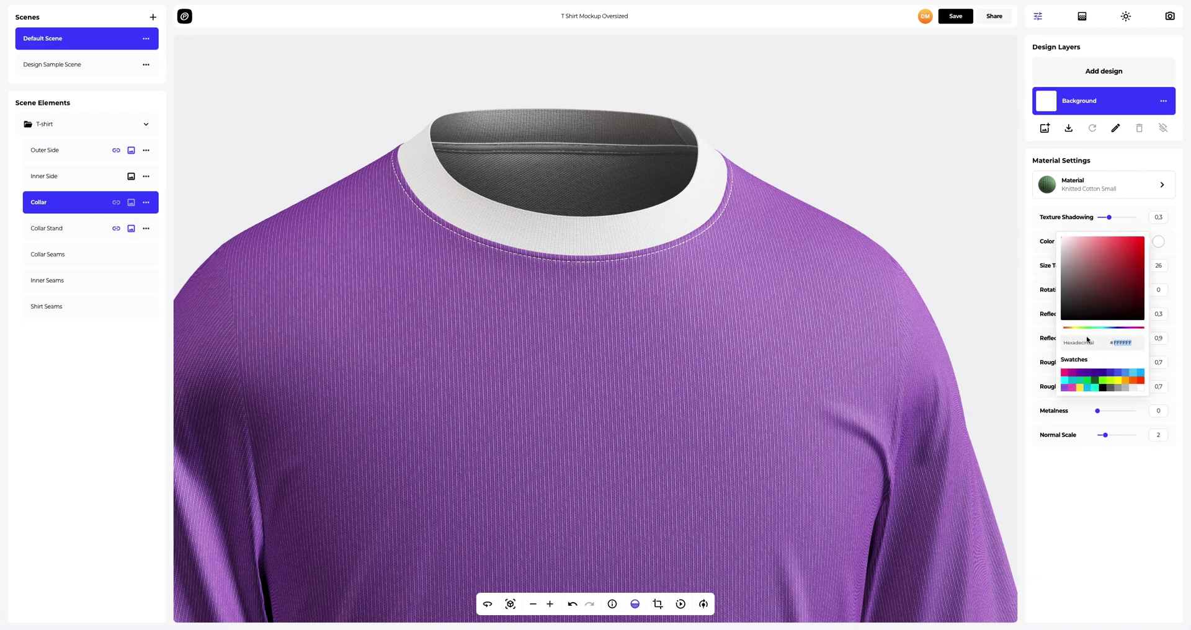
text(8B5CAC)
click(1028, 338)
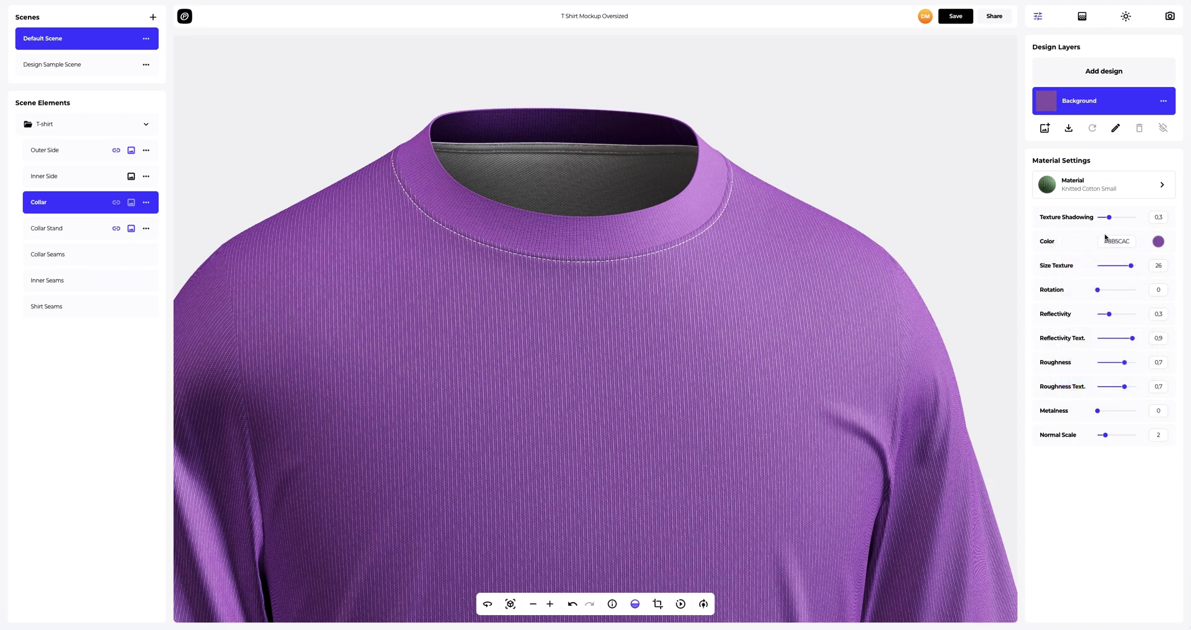
drag(1111, 219, 1124, 220)
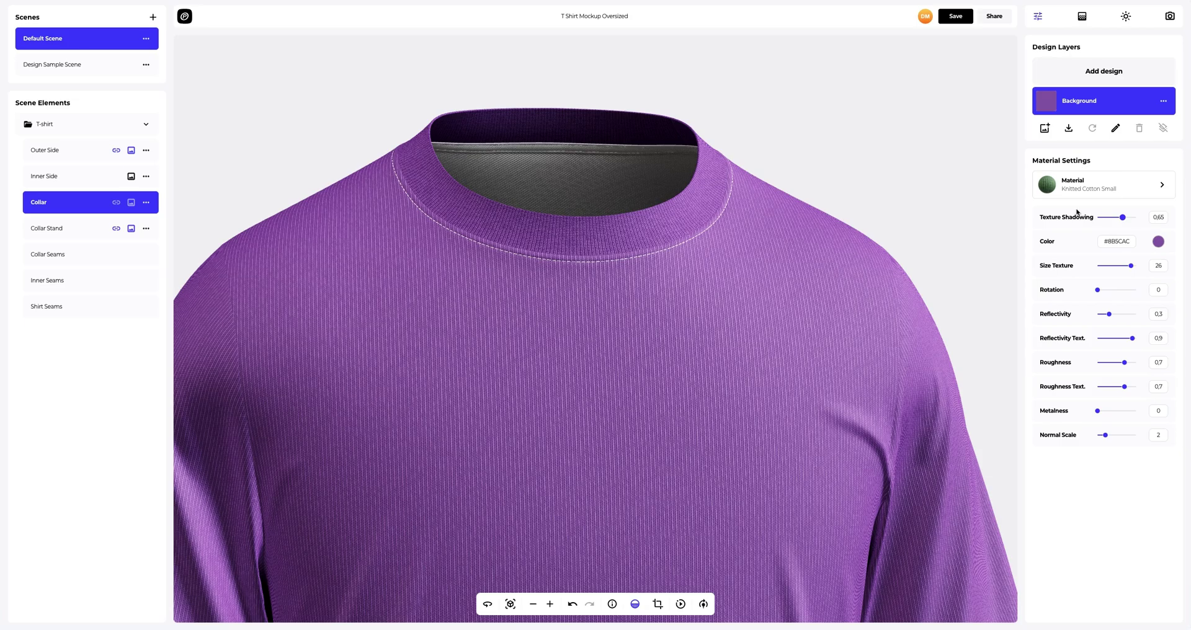
scroll(637, 153, up, 5)
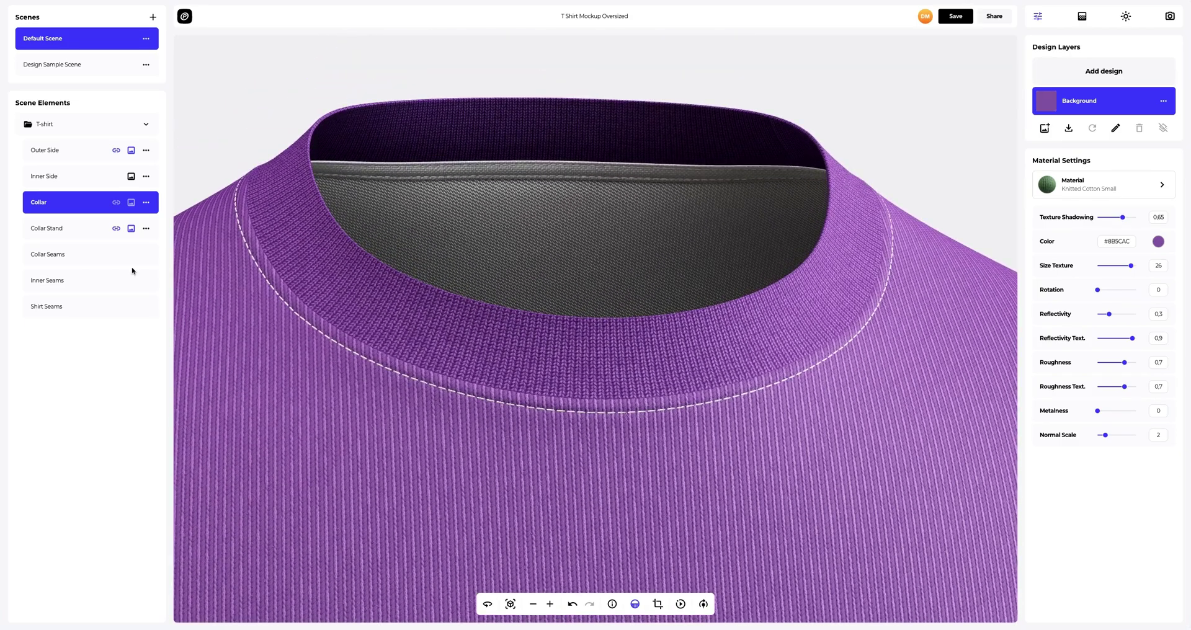
click(45, 226)
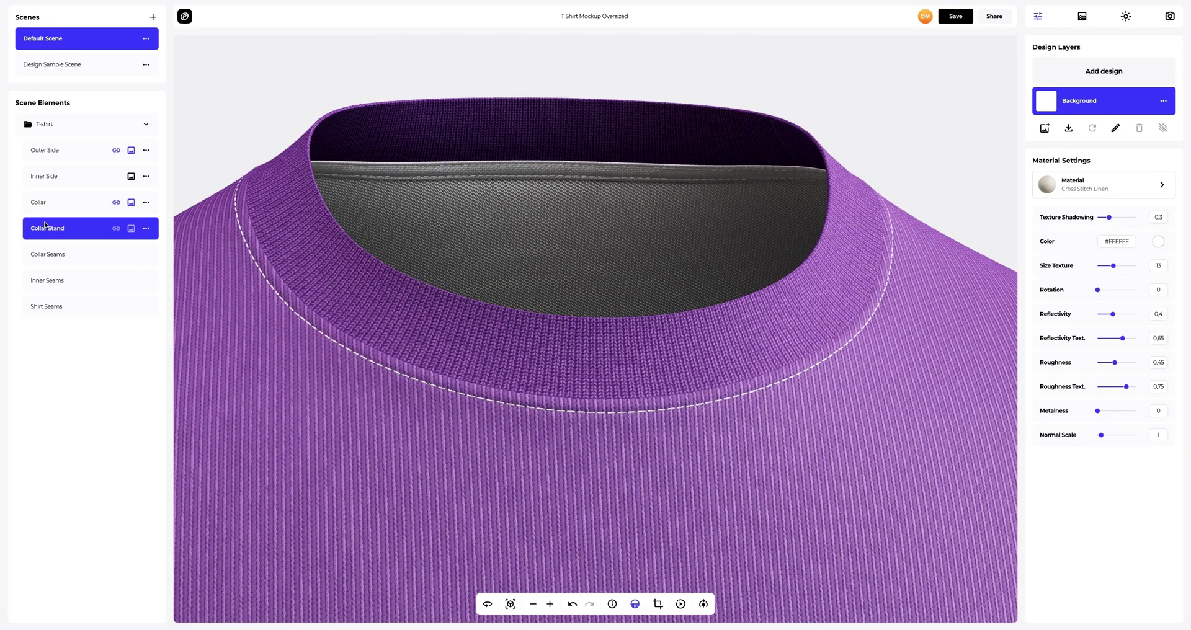
- Make the collar stand magenta #FF00F1 with texture shadowing 0.65, then view up into the hem
click(1158, 243)
triple_click(1134, 342)
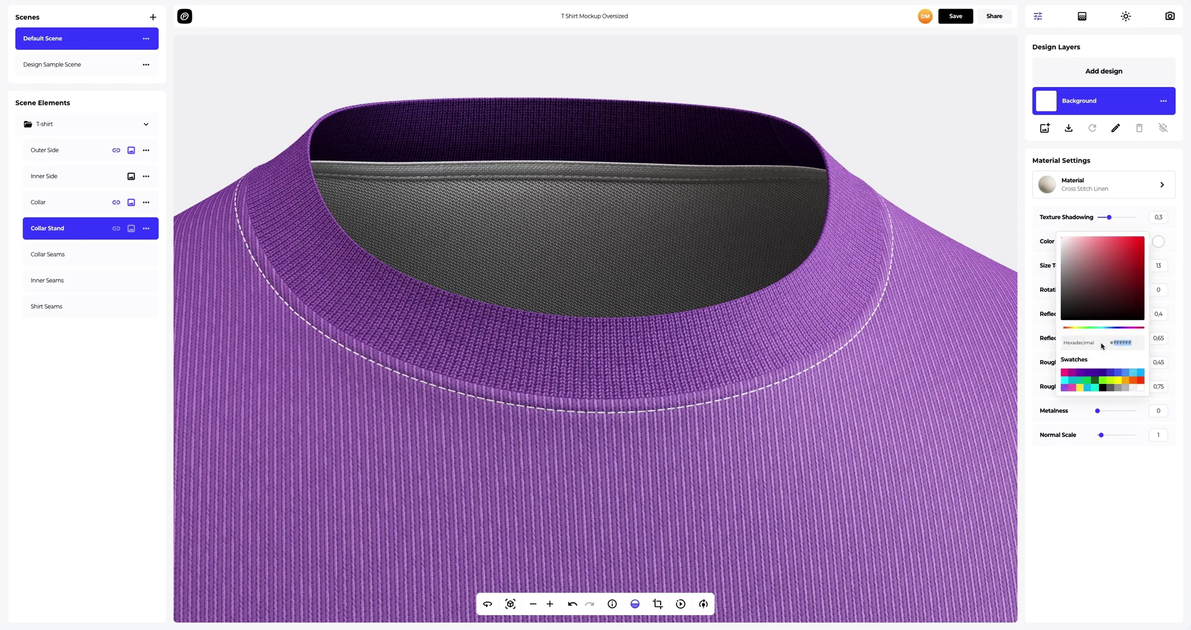
text(#FF00F1)
click(1036, 369)
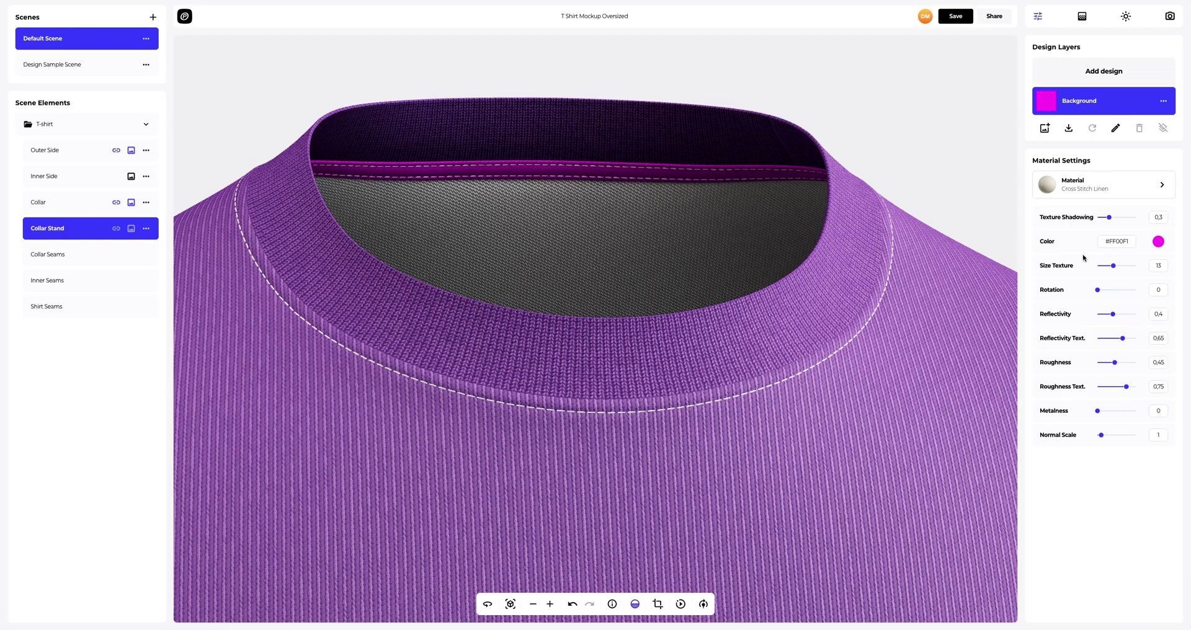
drag(1110, 221, 1123, 221)
scroll(727, 297, down, 8)
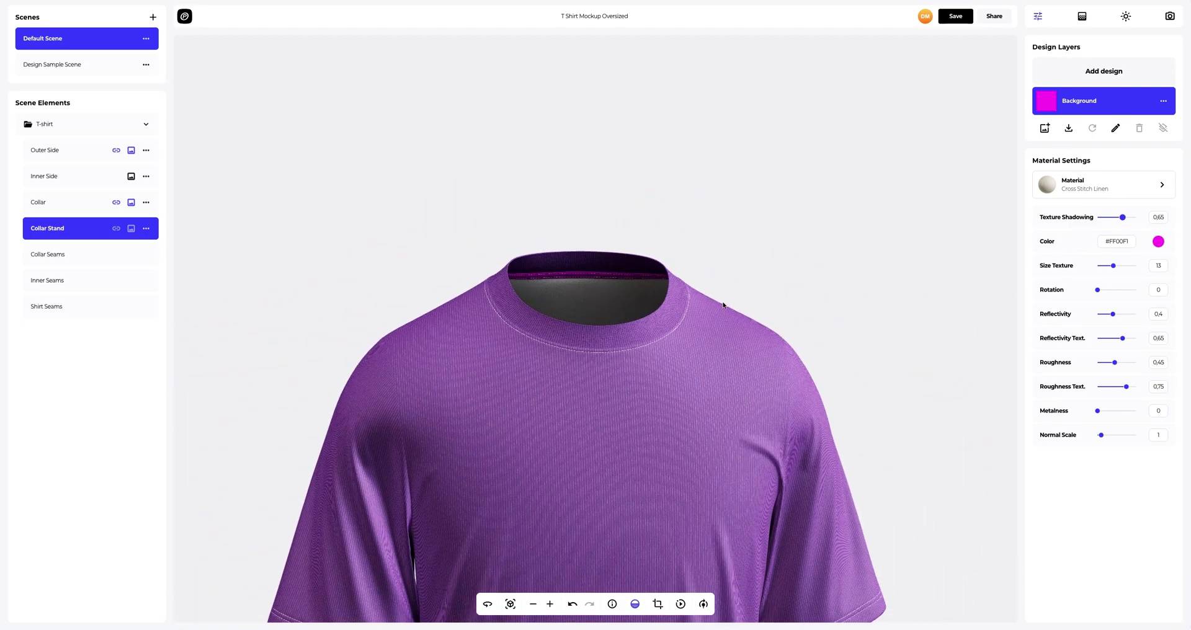
scroll(623, 322, down, 6)
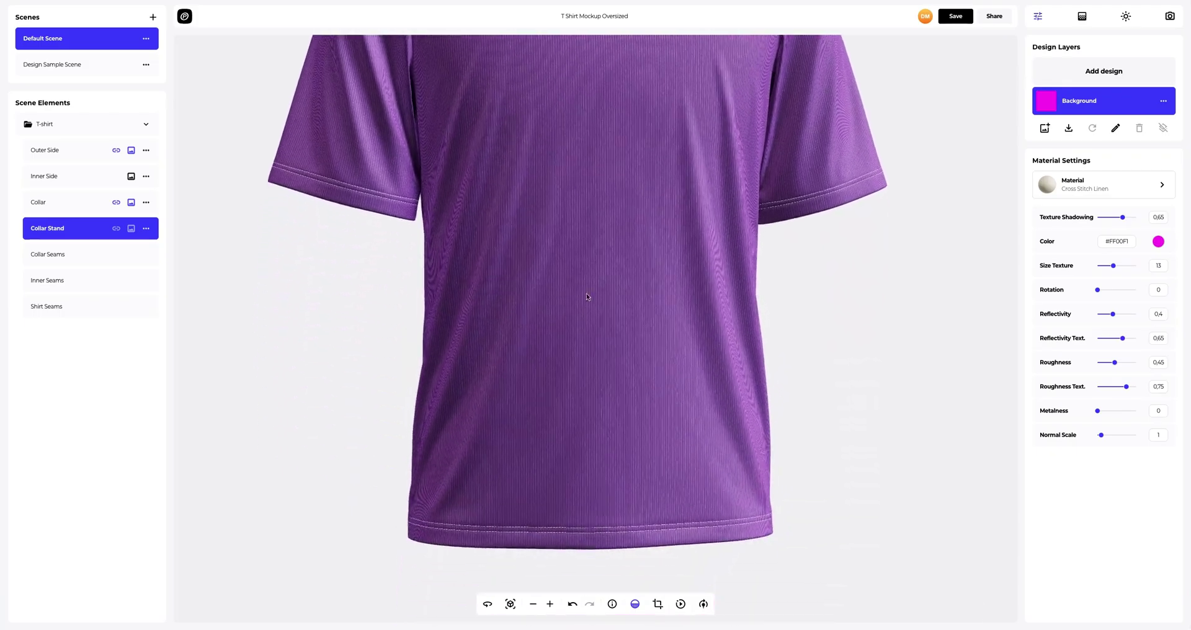
scroll(534, 468, up, 8)
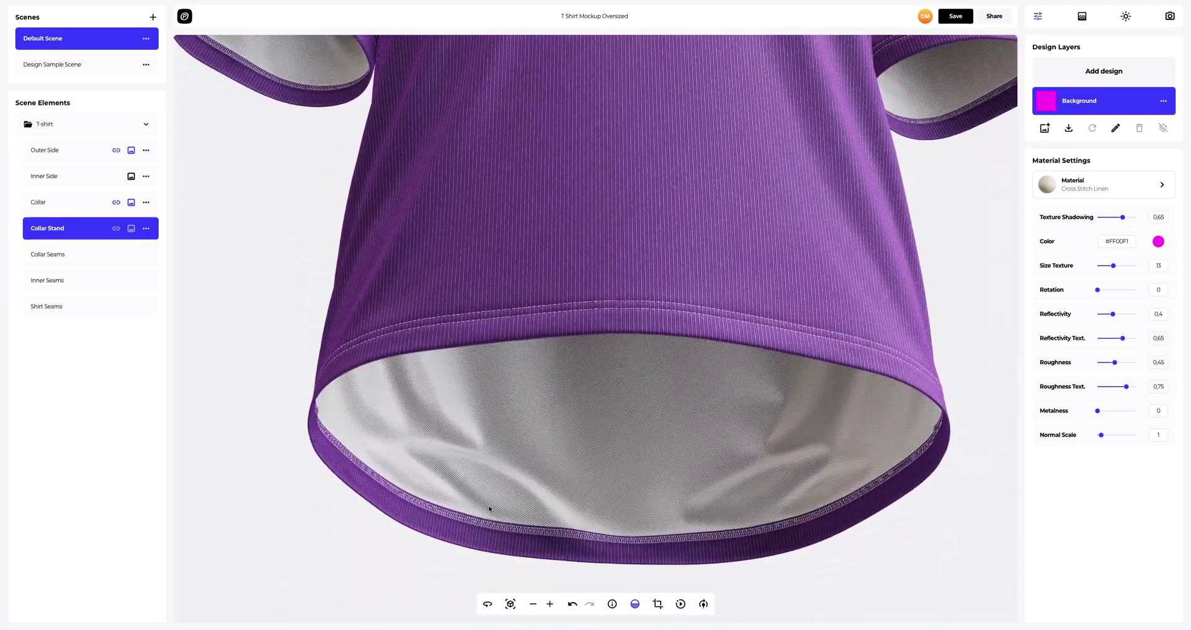
scroll(489, 509, up, 5)
drag(521, 473, 578, 394)
- Recolour the shirt's inner side from white FFFFFF to purple #8B5CAC
click(93, 179)
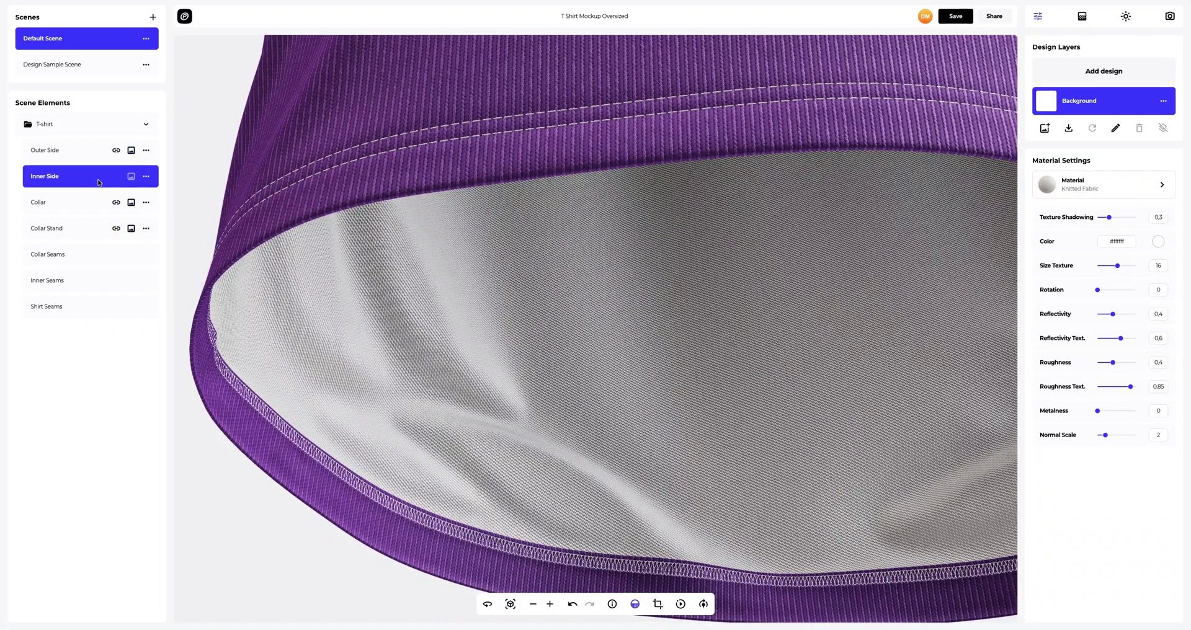
click(1158, 241)
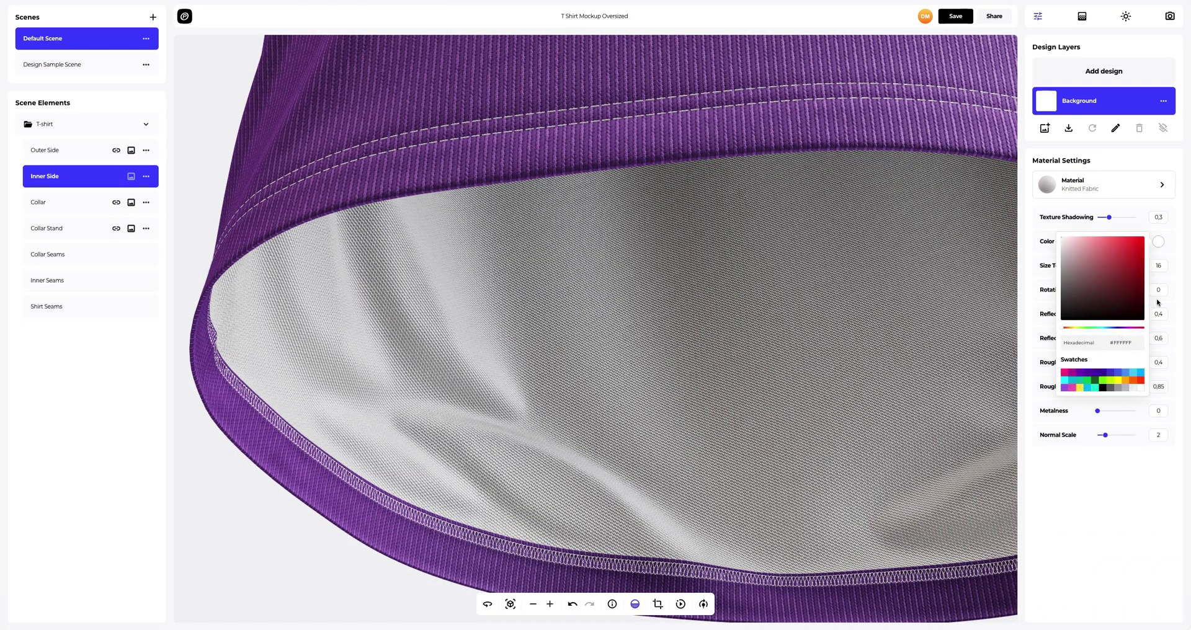
drag(1139, 343, 1092, 342)
text(8B5CAC)
click(1025, 344)
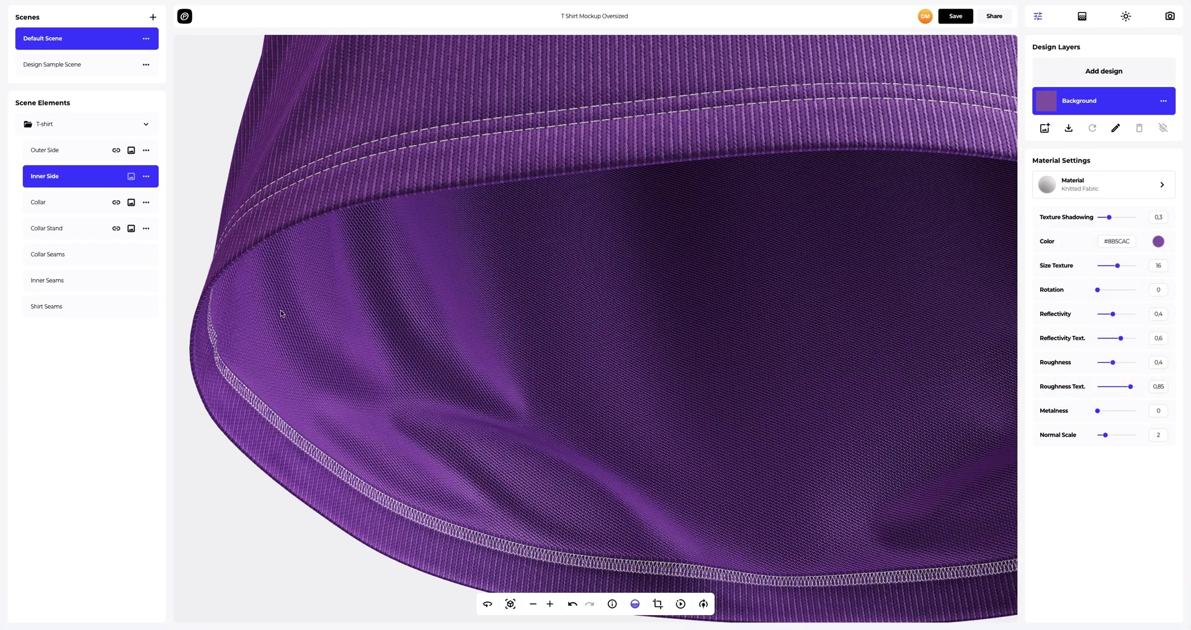
click(34, 261)
- Select the collar, inner and shirt seams together and colour them dark grey #4B454F
shift+click(37, 281)
shift+click(41, 305)
click(1156, 70)
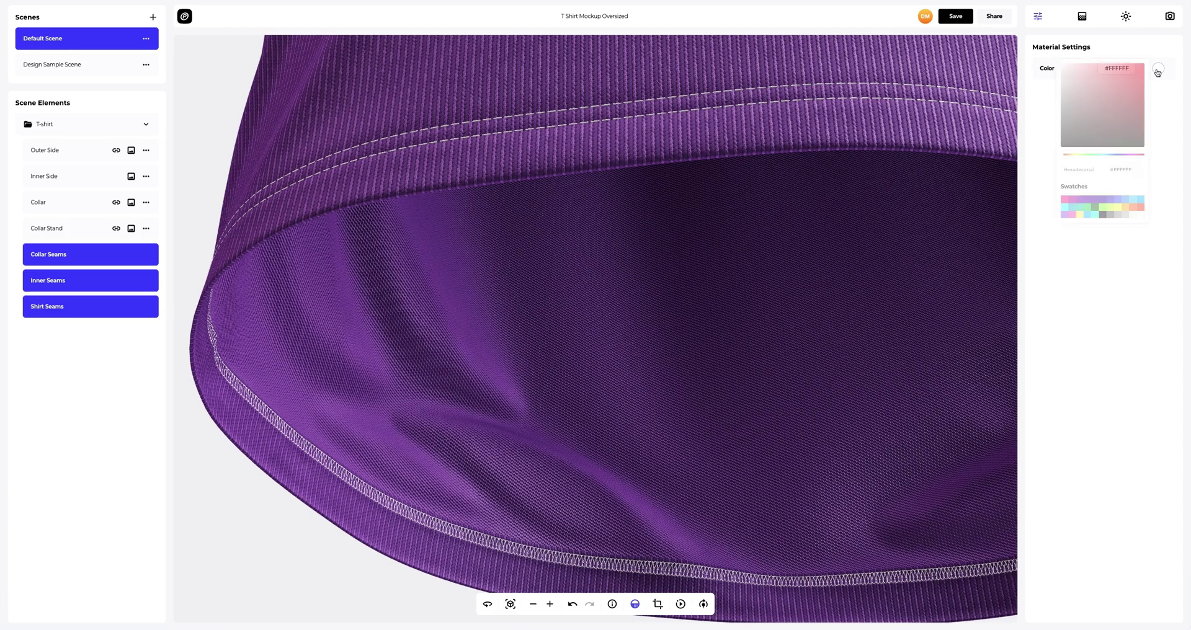
key(ctrl+a)
text(#4B454F)
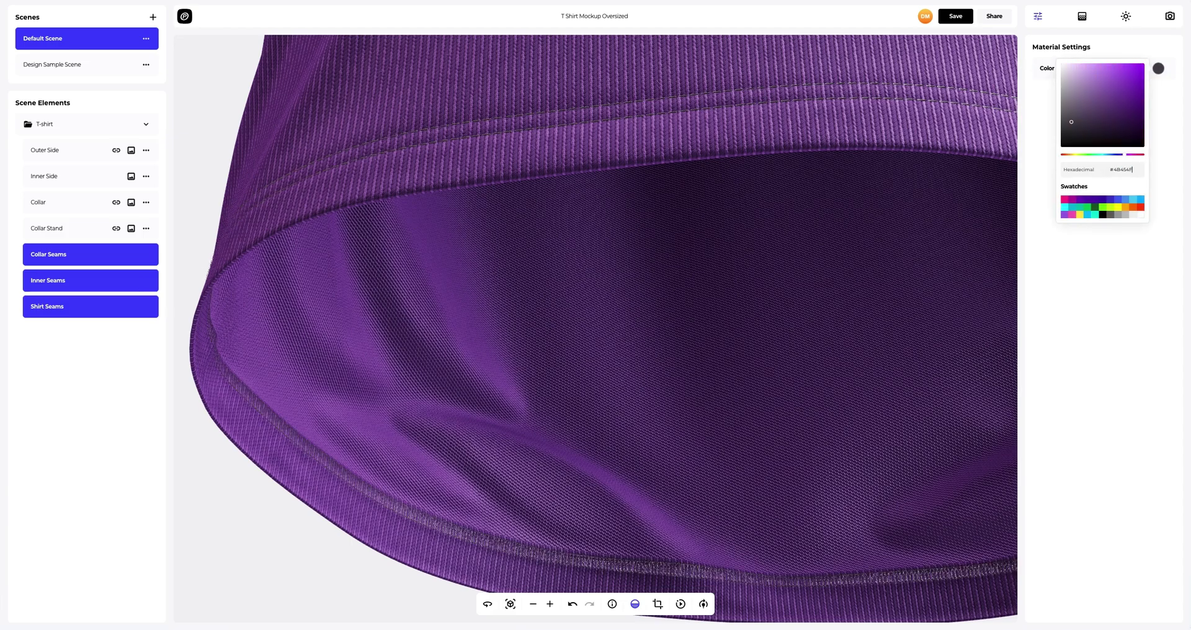
click(1067, 268)
- Fit the view, orbit to check the new colours, and select Outer Side
scroll(629, 255, down, 5)
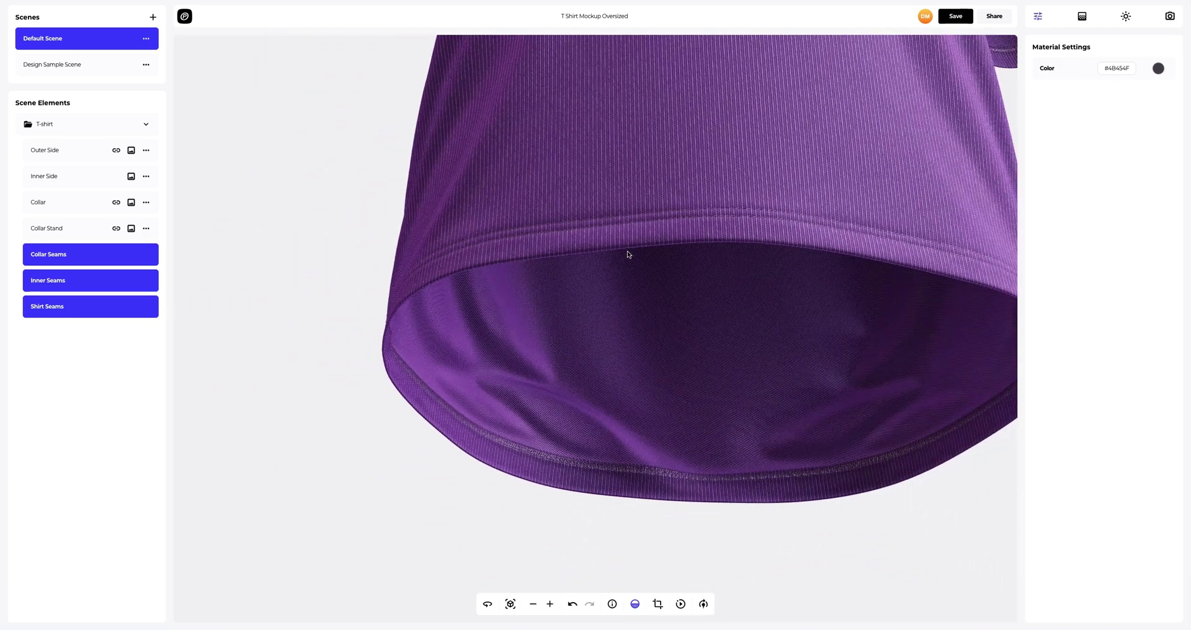
click(511, 604)
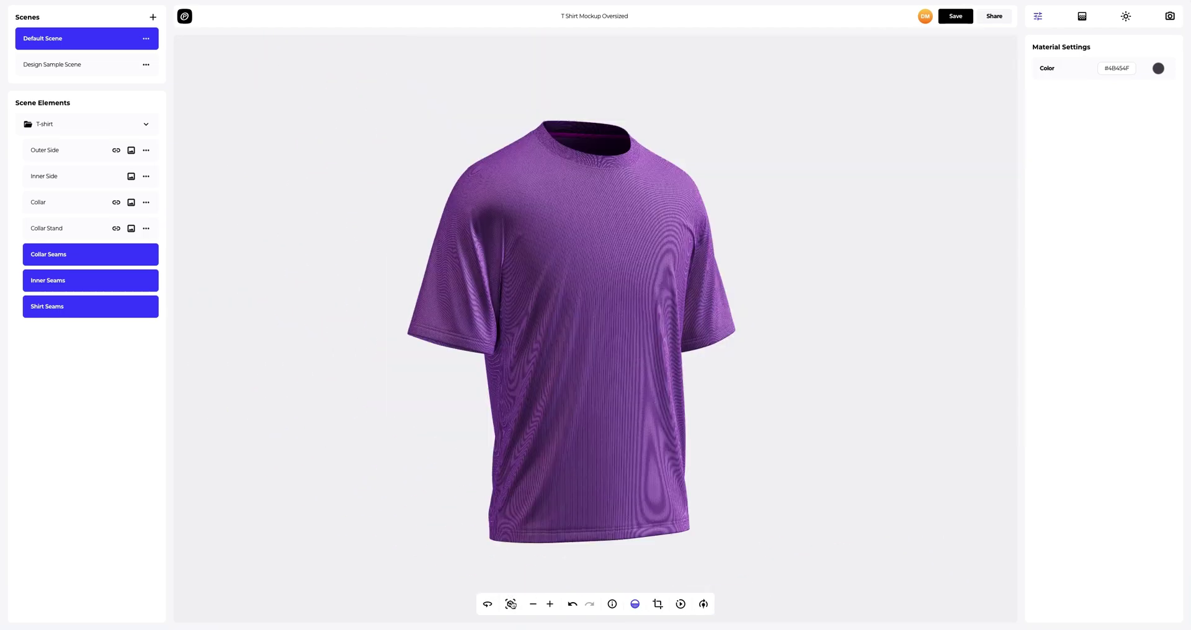
drag(403, 354, 956, 359)
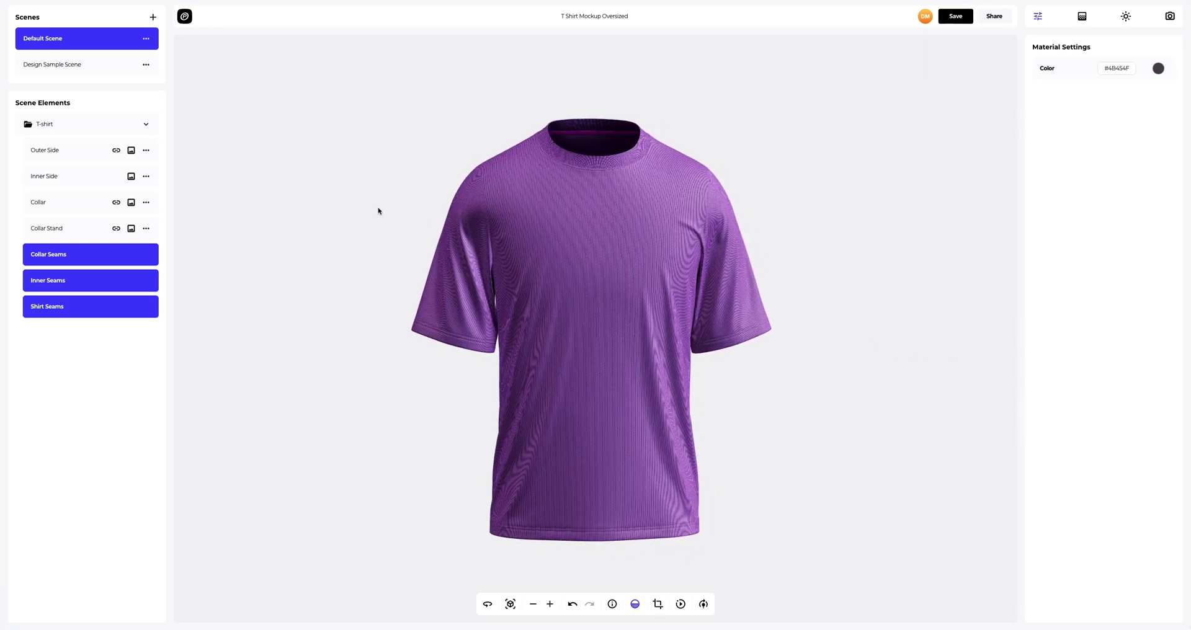
click(76, 153)
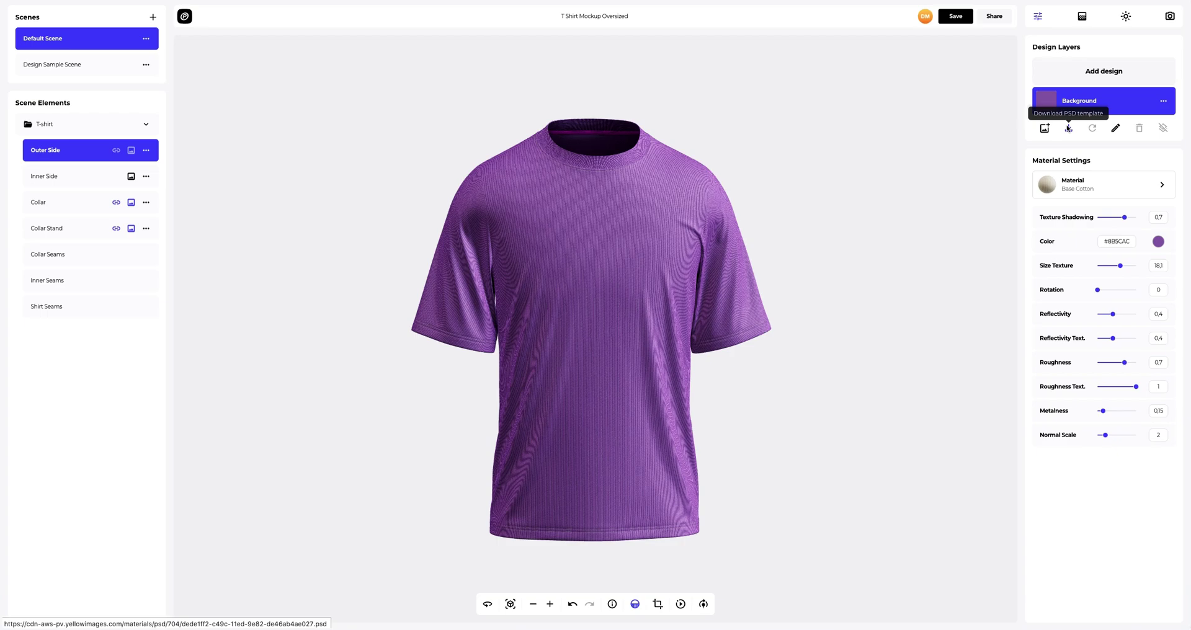
- Add Fit T-short.png as a design, nudge it on the UV canvas, and orbit the preview
click(1101, 73)
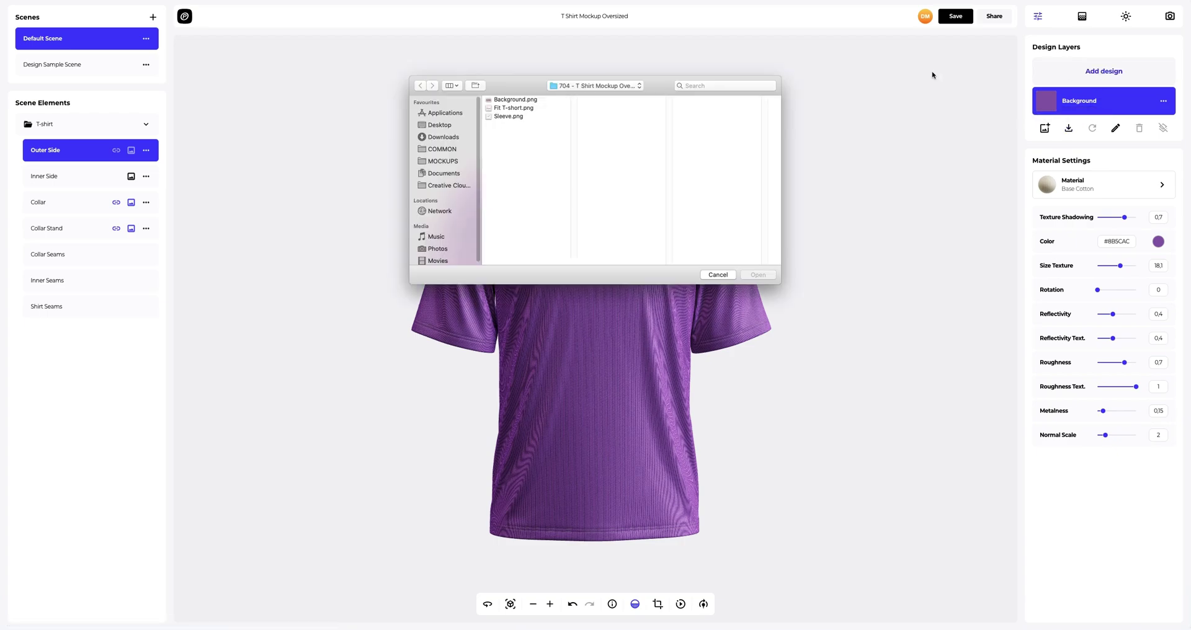
click(499, 108)
click(749, 276)
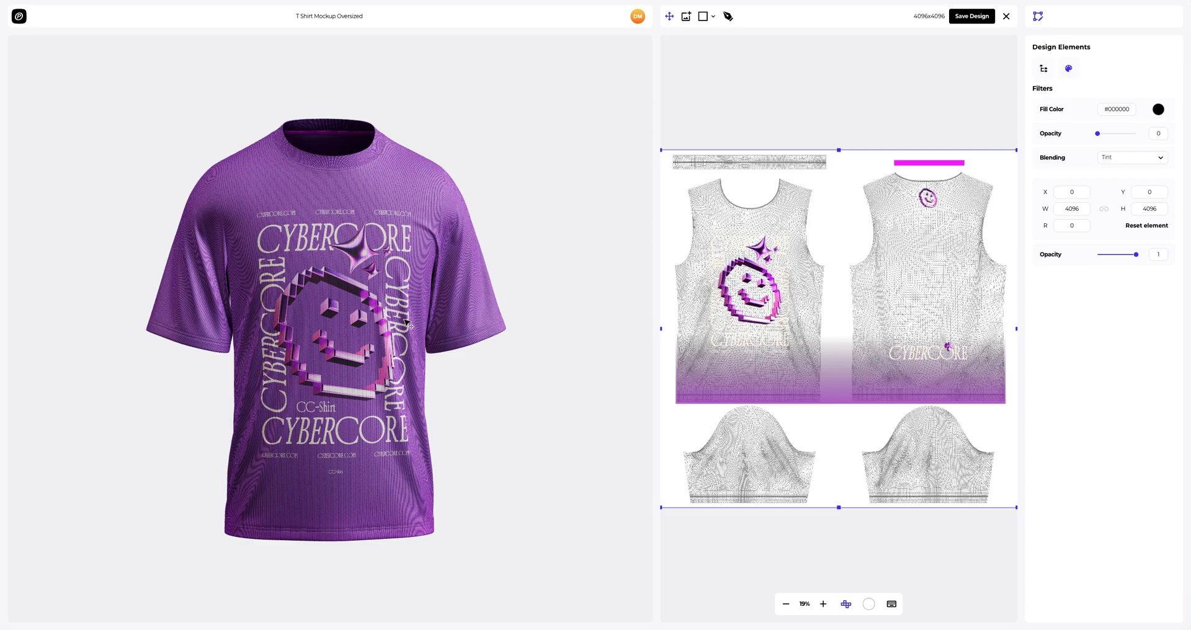
scroll(409, 324, up, 3)
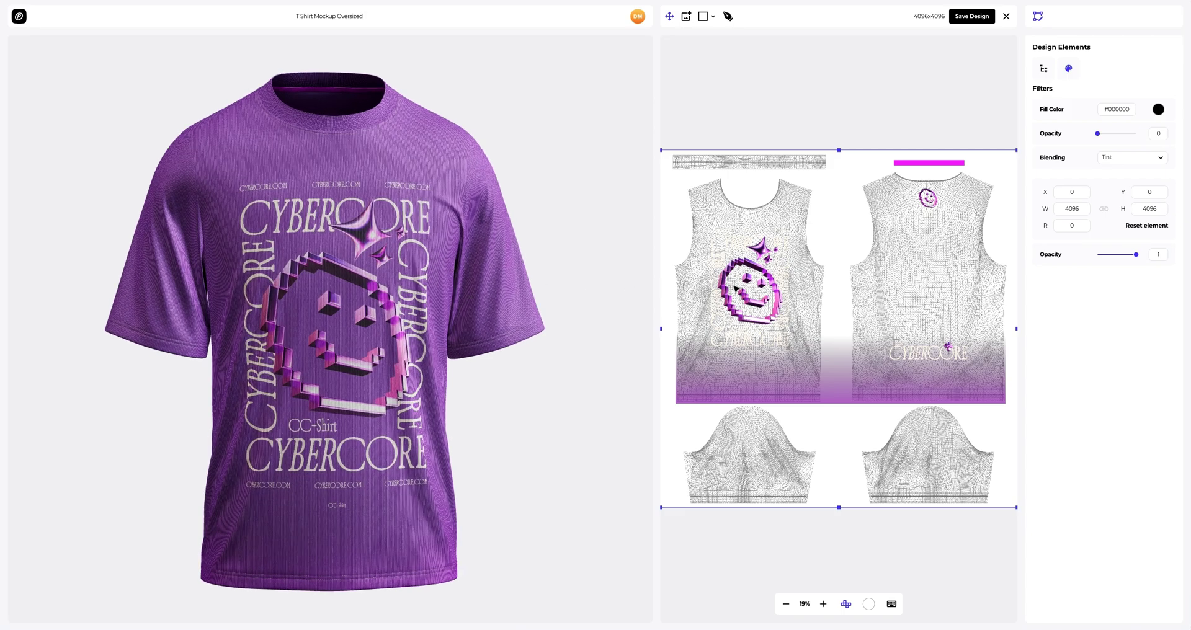
drag(739, 317, 737, 316)
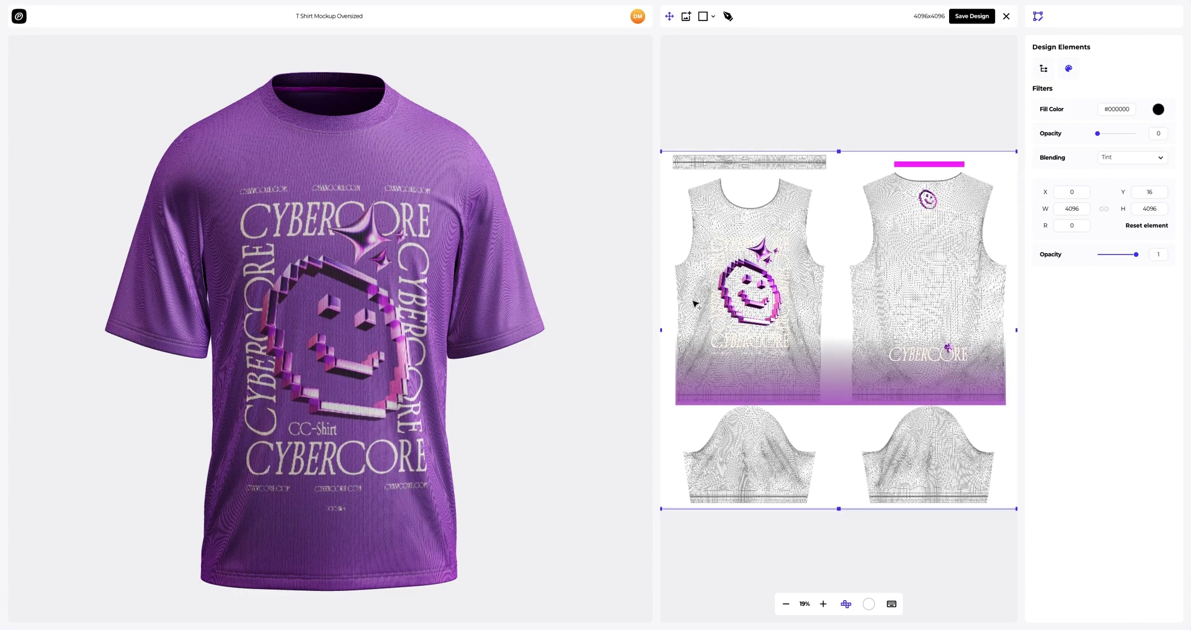
drag(304, 271, 676, 274)
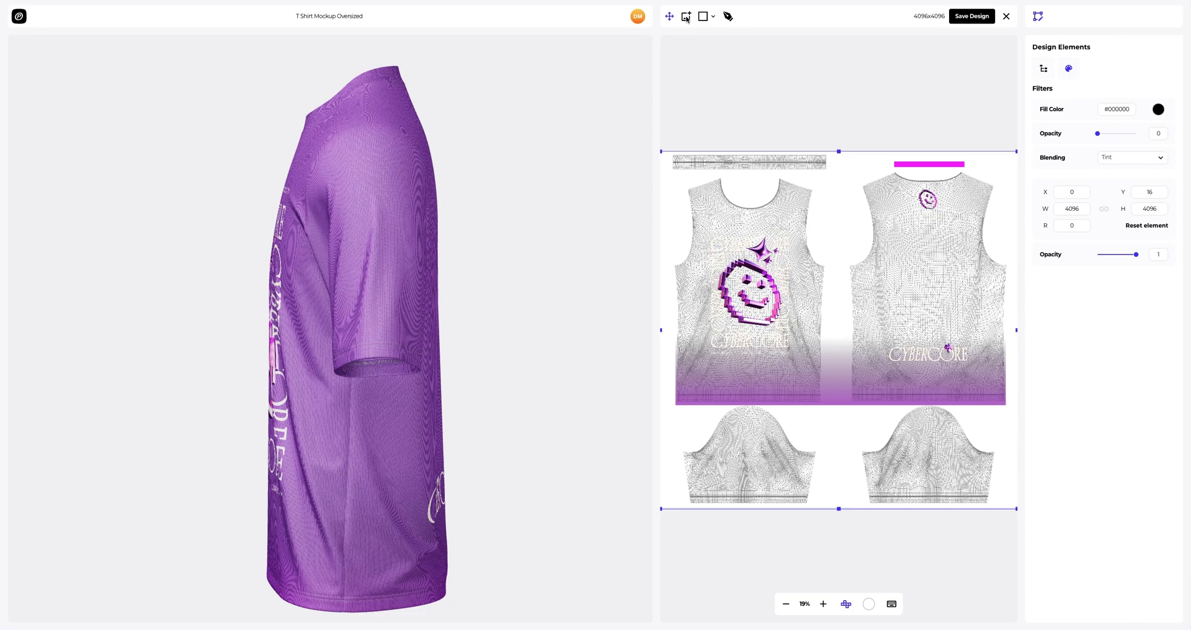
- Add Sleeve.png to the design and move it onto the right sleeve panel
click(686, 18)
click(512, 117)
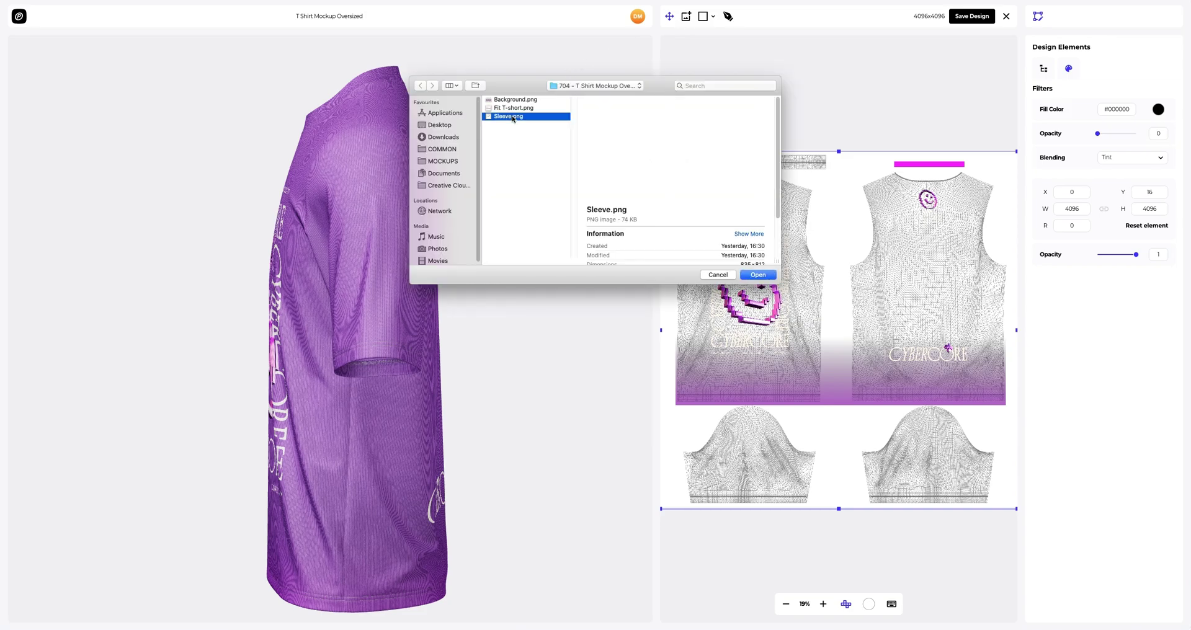
click(756, 280)
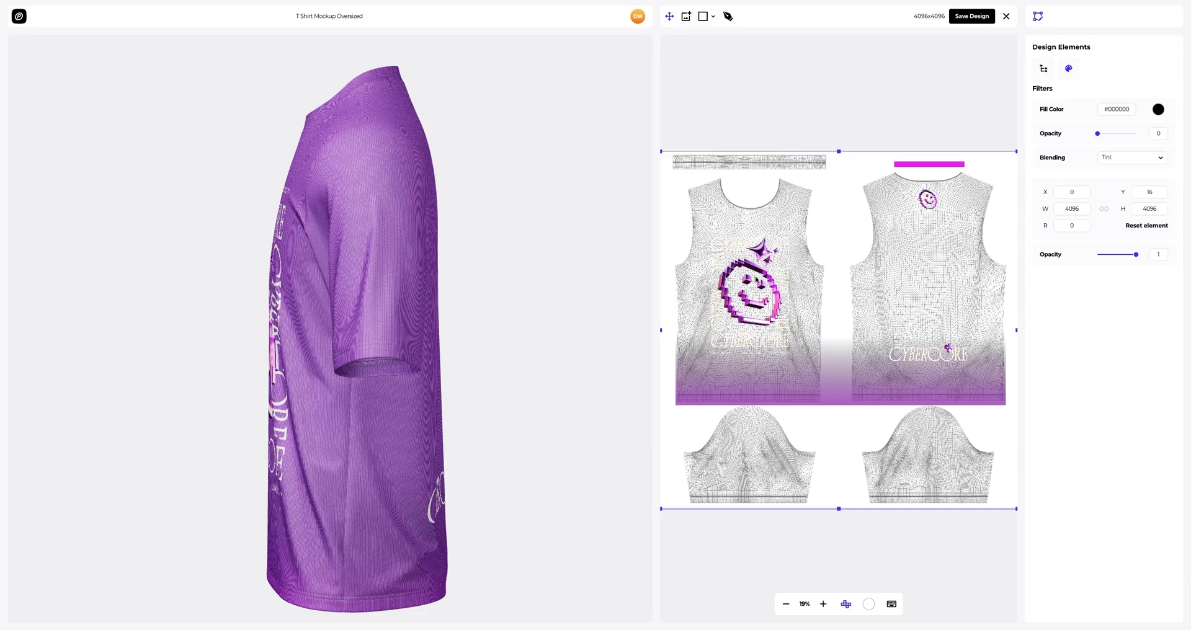
drag(848, 322, 941, 451)
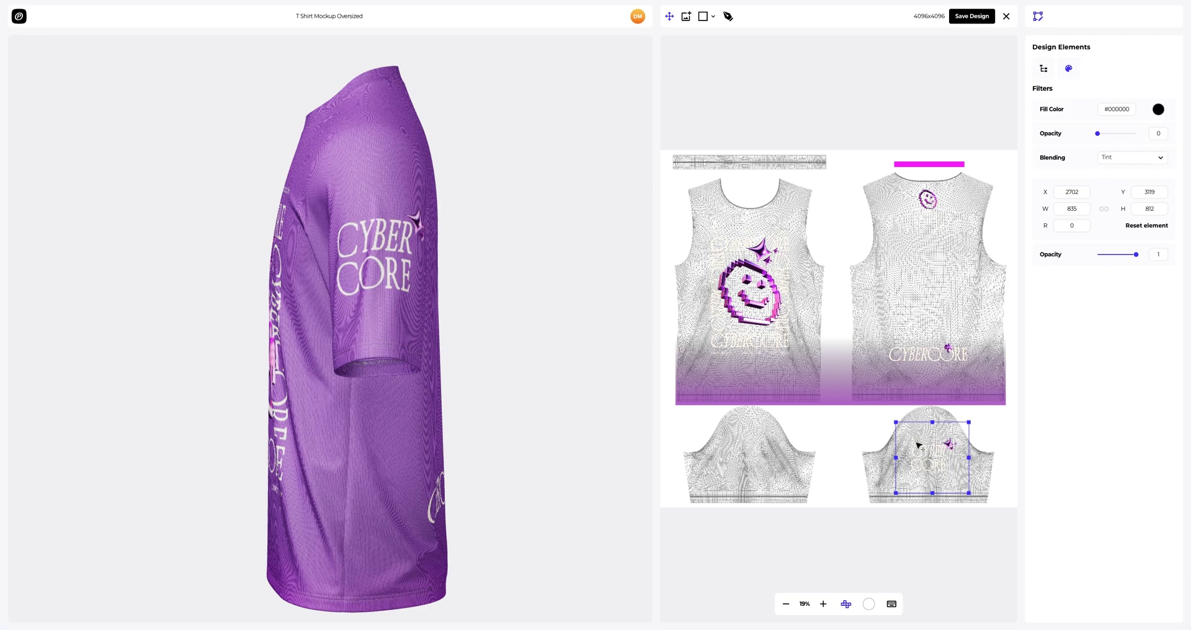
drag(261, 352, 443, 346)
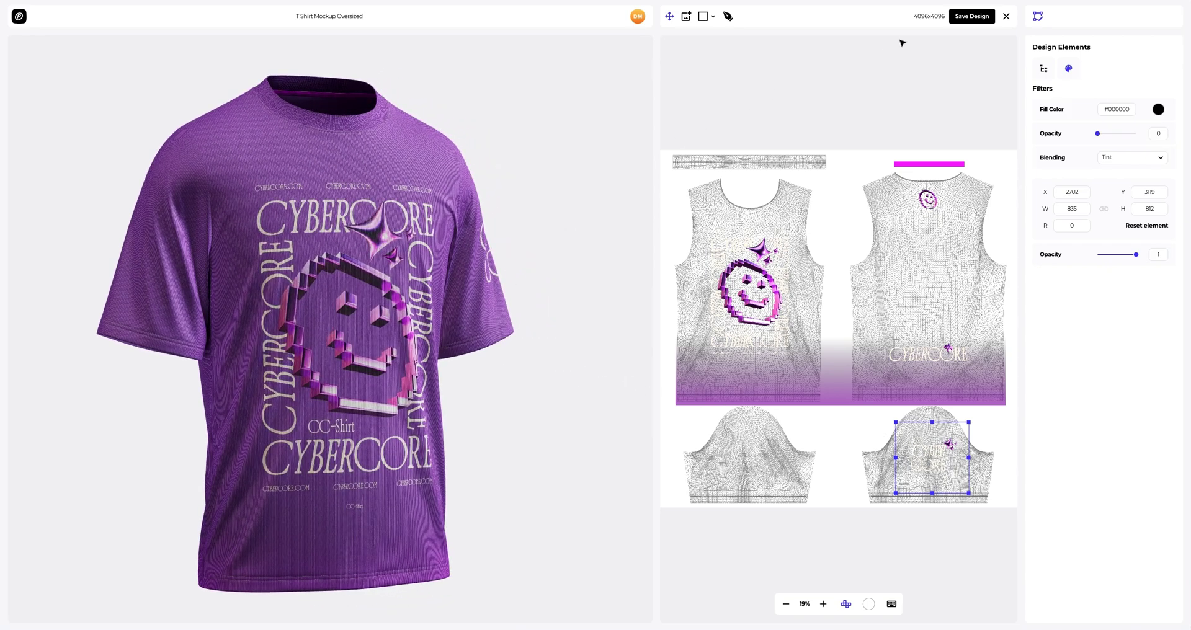
- Save the design, spin the shirt to check it, and set the background to lilac #A771C5
click(975, 18)
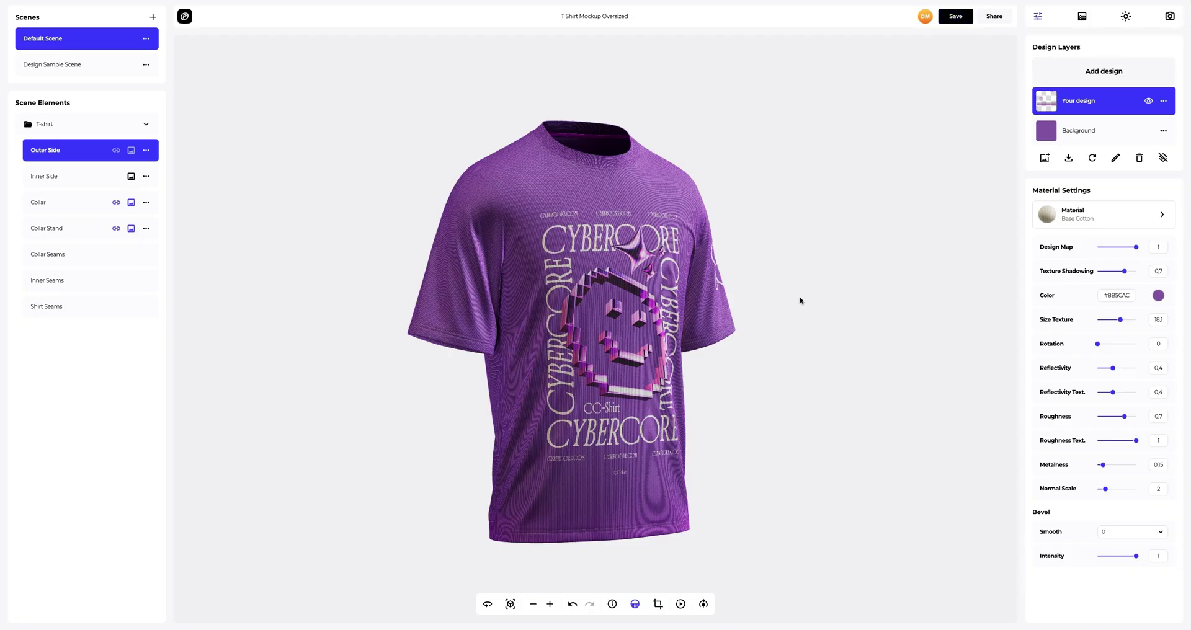
drag(688, 434, 95, 430)
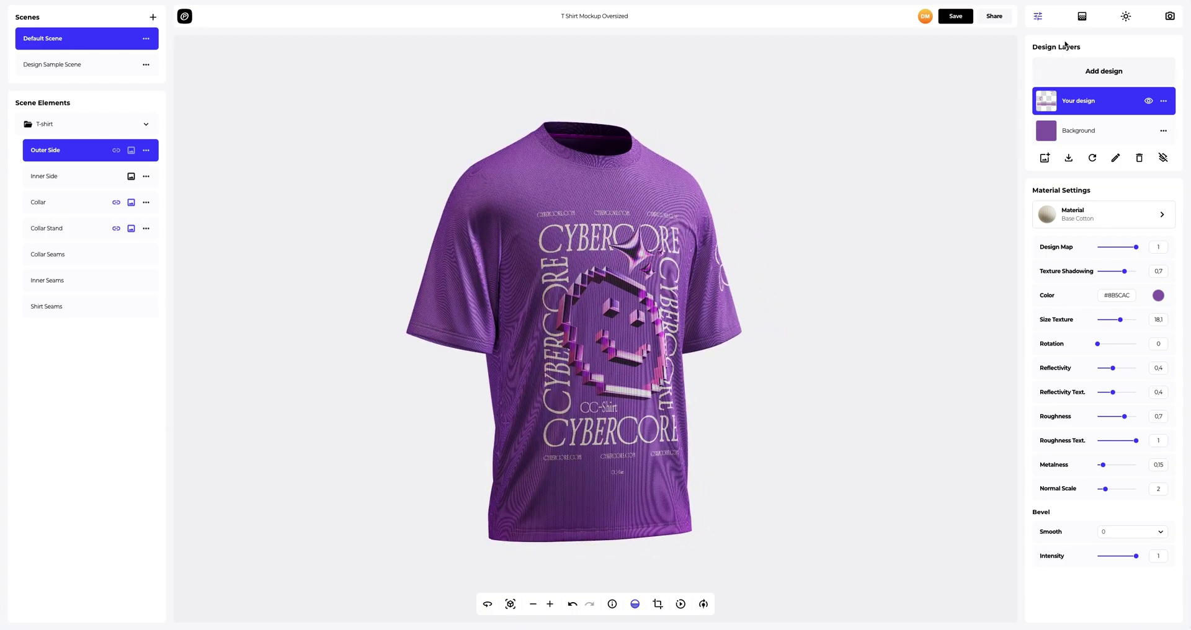
click(1082, 18)
mouse_move(1074, 128)
mouse_down()
mouse_move(1111, 185)
mouse_move(1080, 165)
mouse_move(1085, 127)
mouse_up()
- Try a muted lavender background, then a radial gradient starting with purple #560BAD
click(1065, 286)
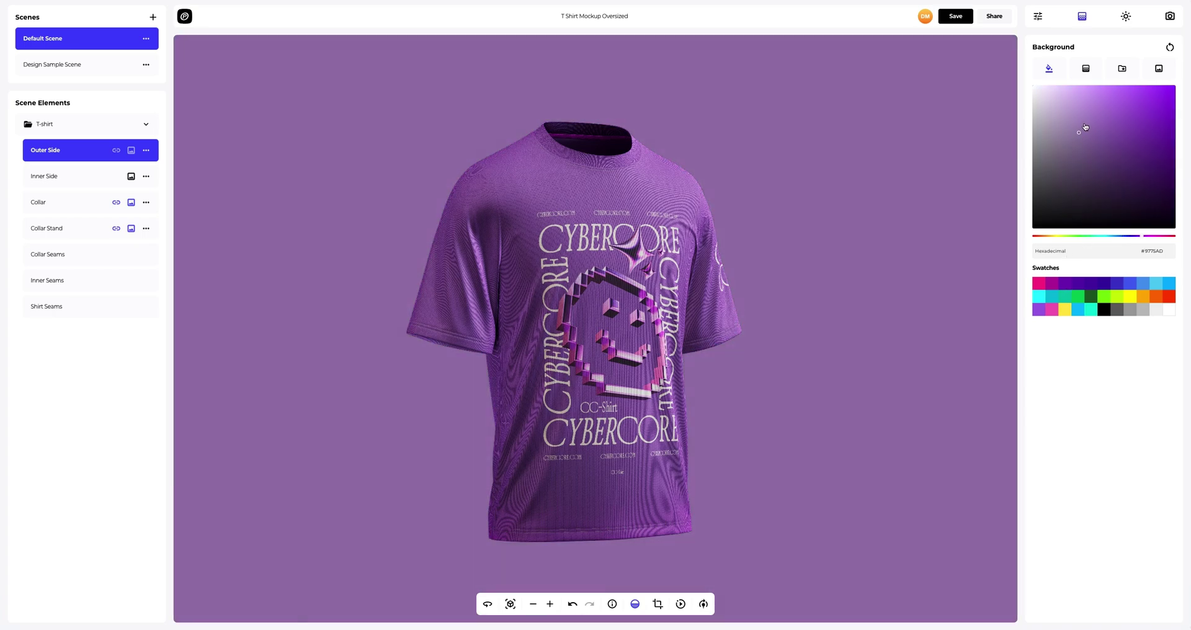
click(1086, 69)
click(1157, 122)
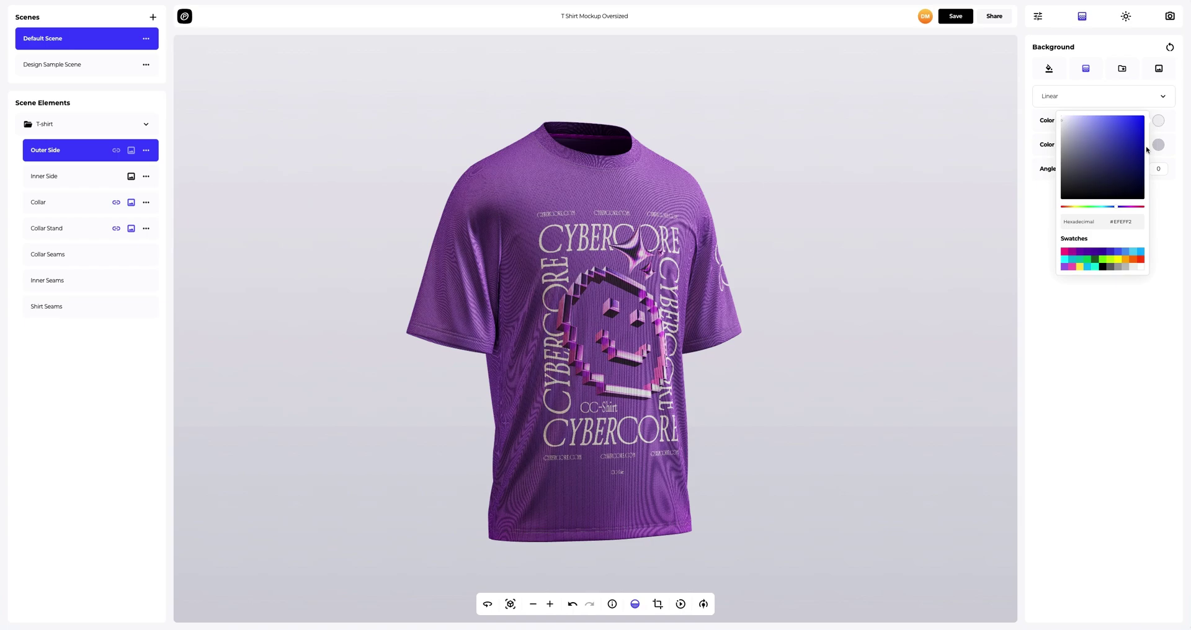
click(1087, 252)
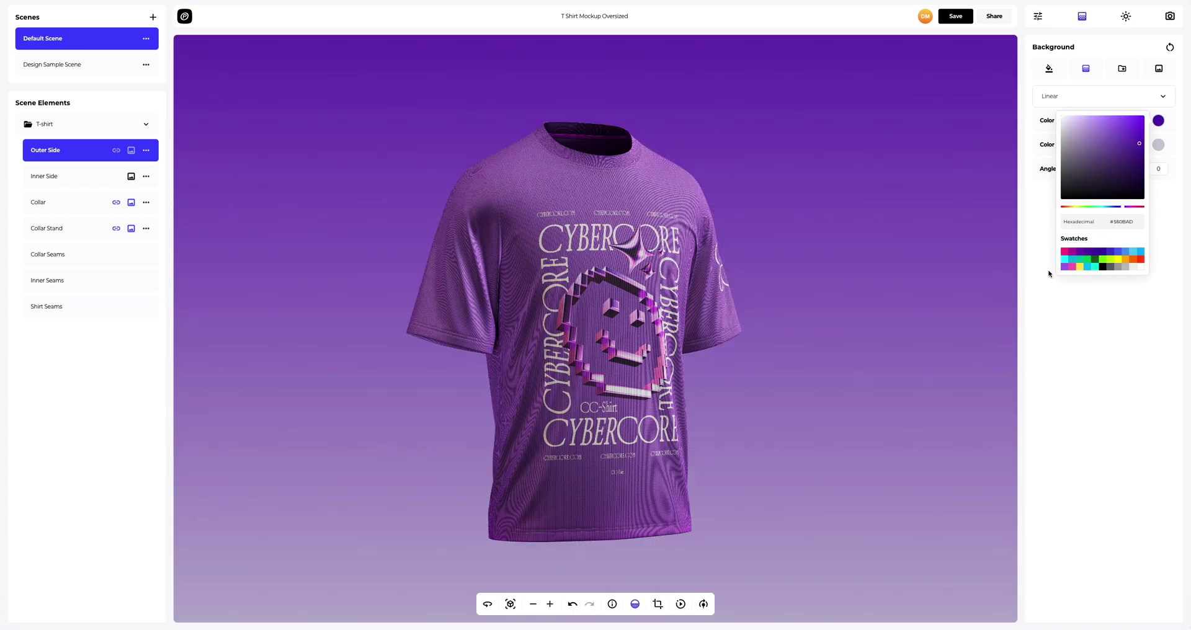
click(1049, 274)
click(1067, 99)
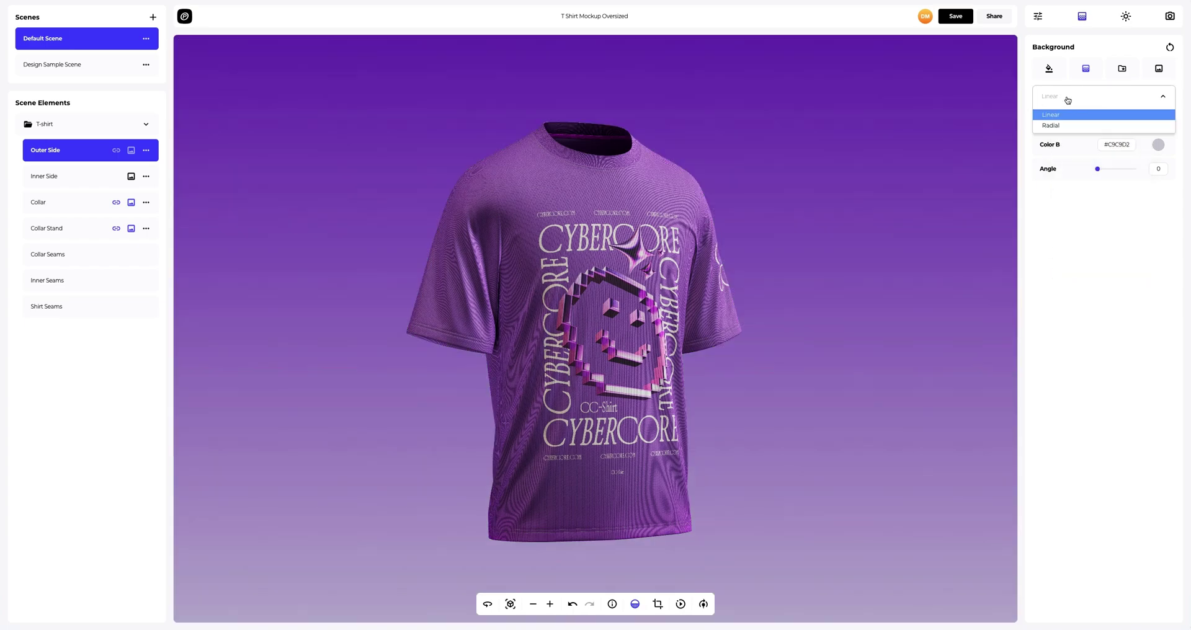
click(1062, 126)
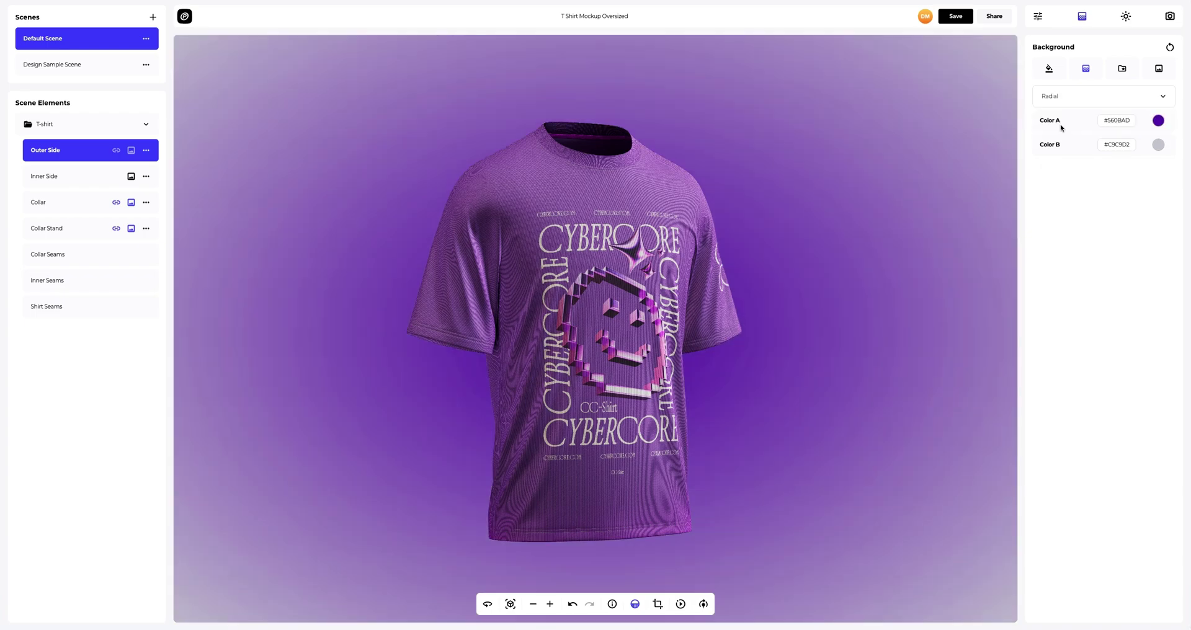
- Try several preset backgrounds (blue-grey, dark blue, blue-pink, blurred colourful, blue-purple wave)
click(1124, 71)
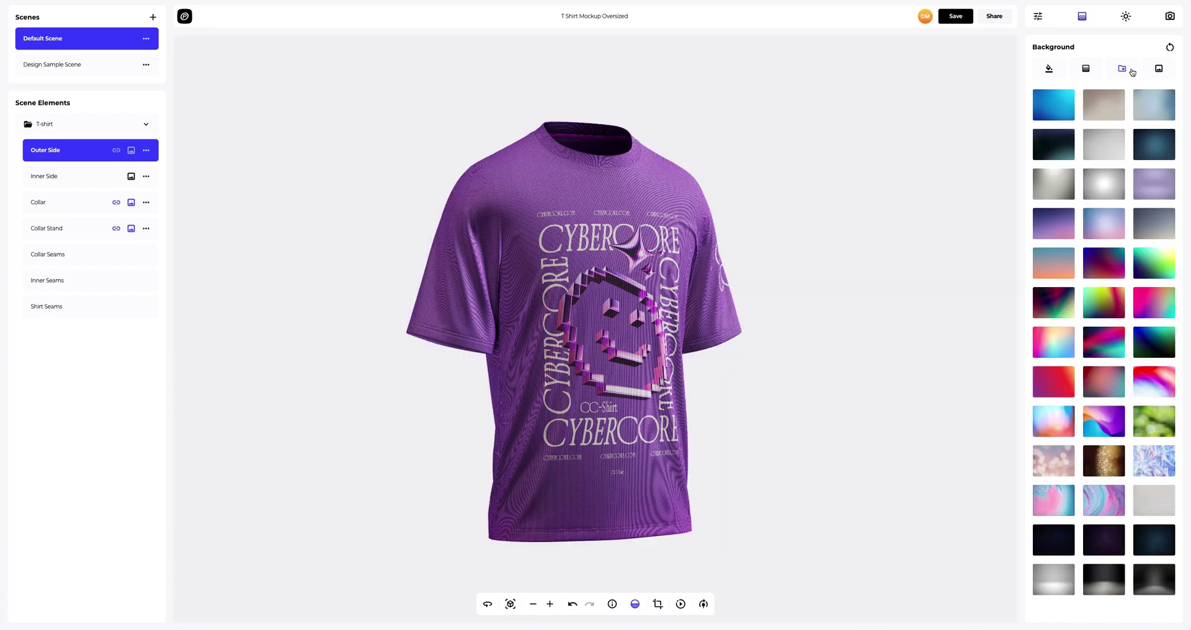
click(1145, 114)
click(1149, 147)
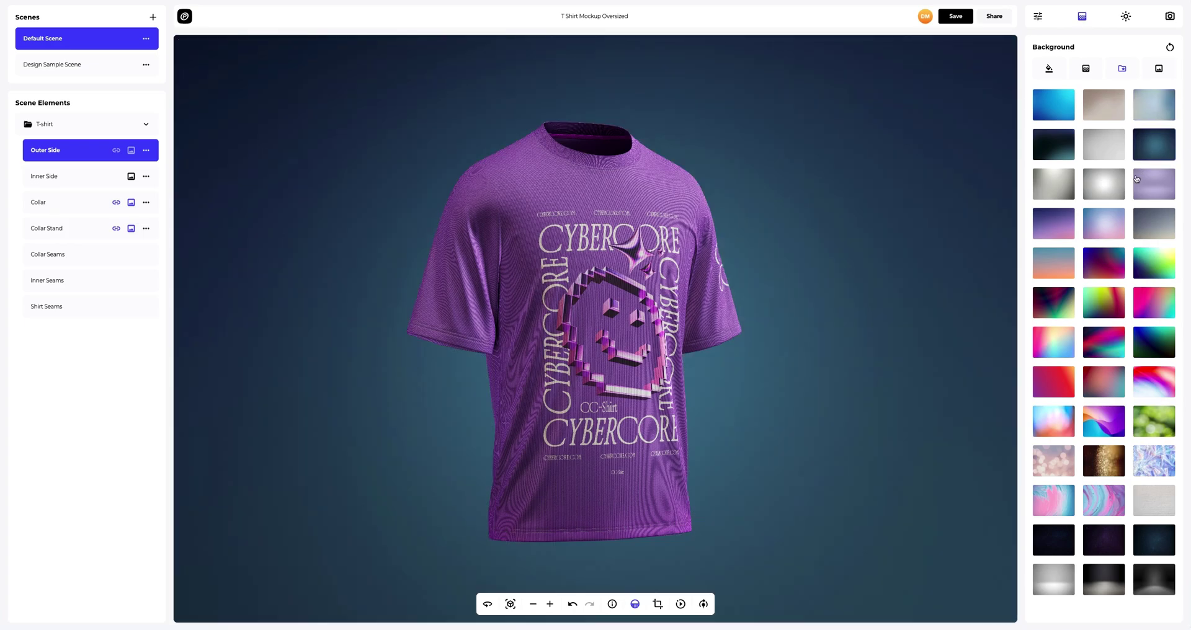
click(1119, 223)
click(1059, 230)
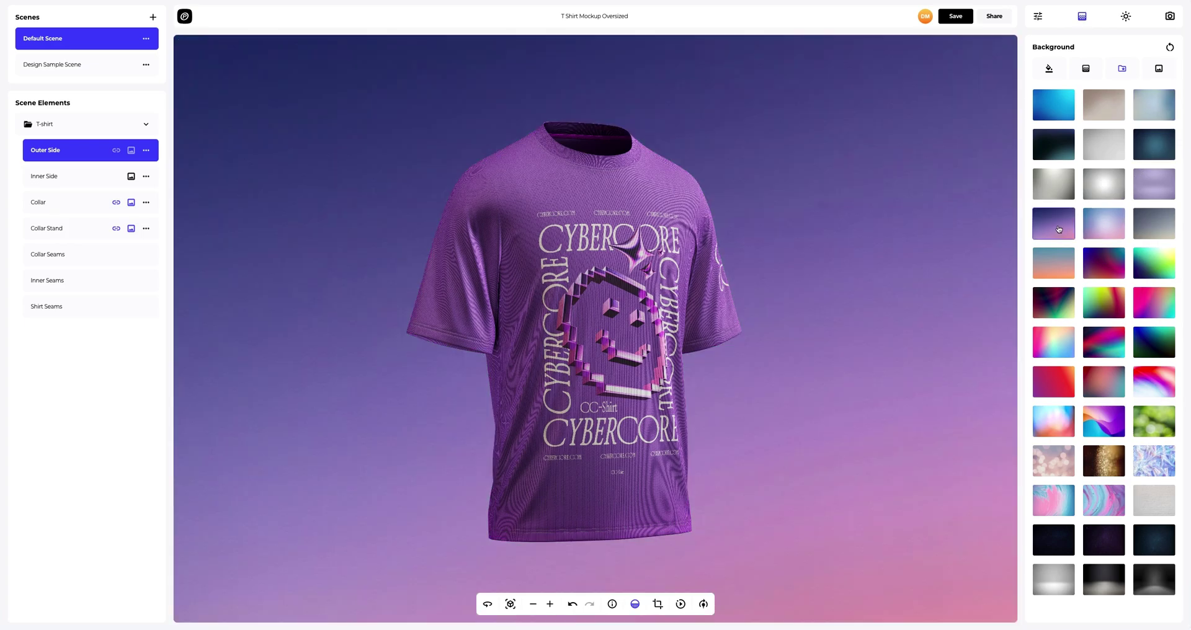
click(1049, 427)
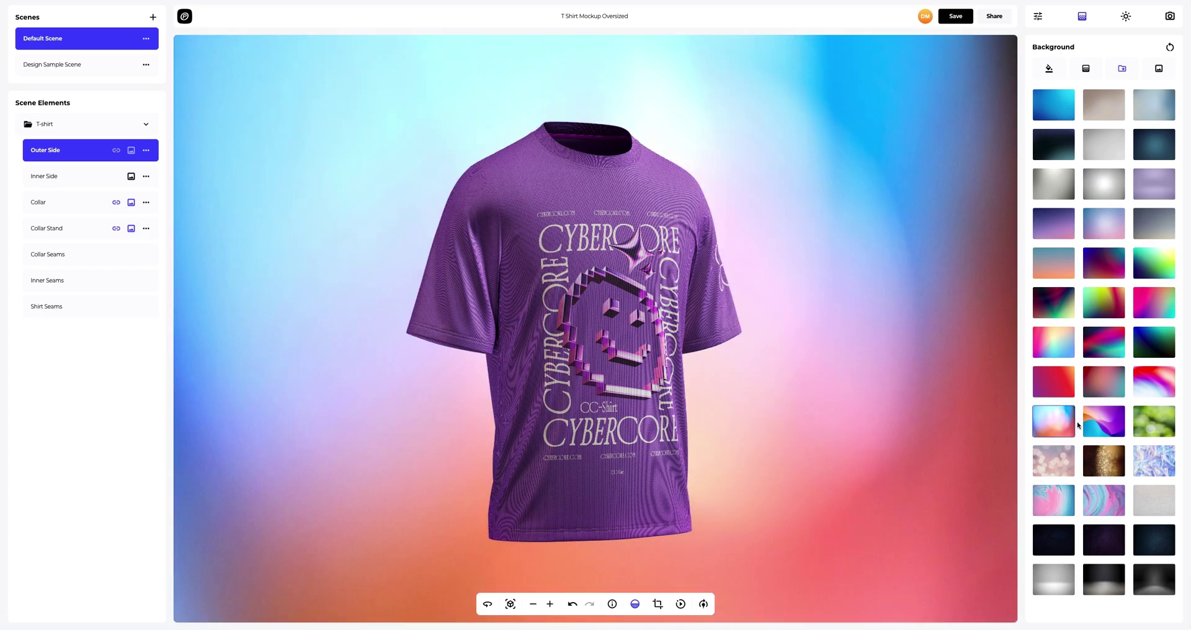
click(1093, 427)
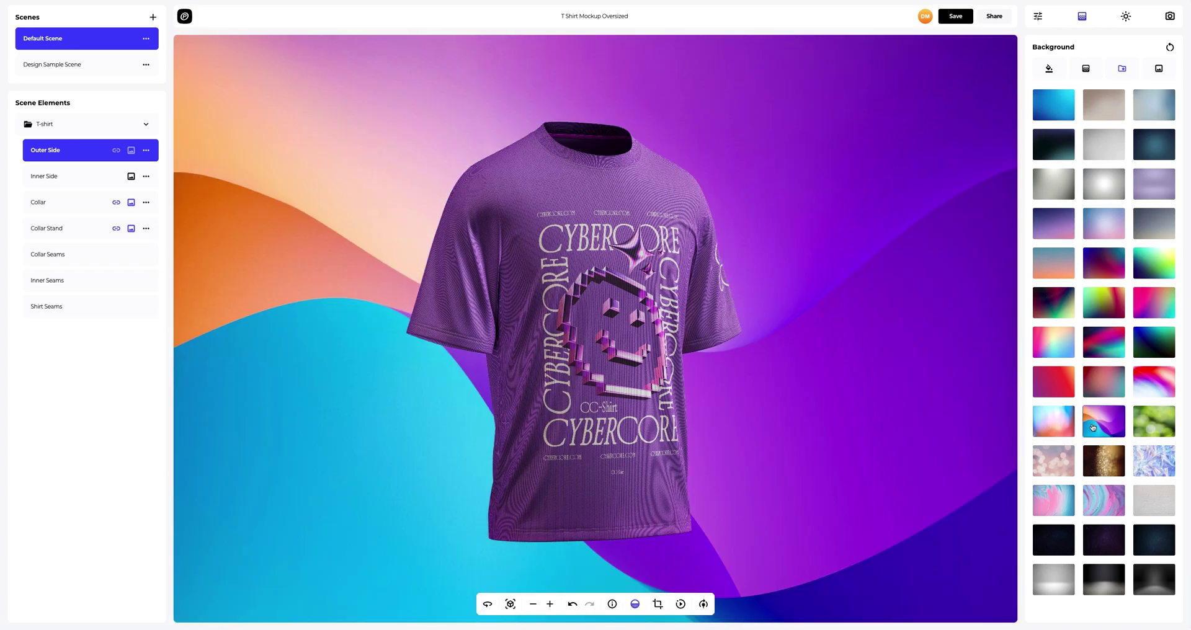
click(1158, 69)
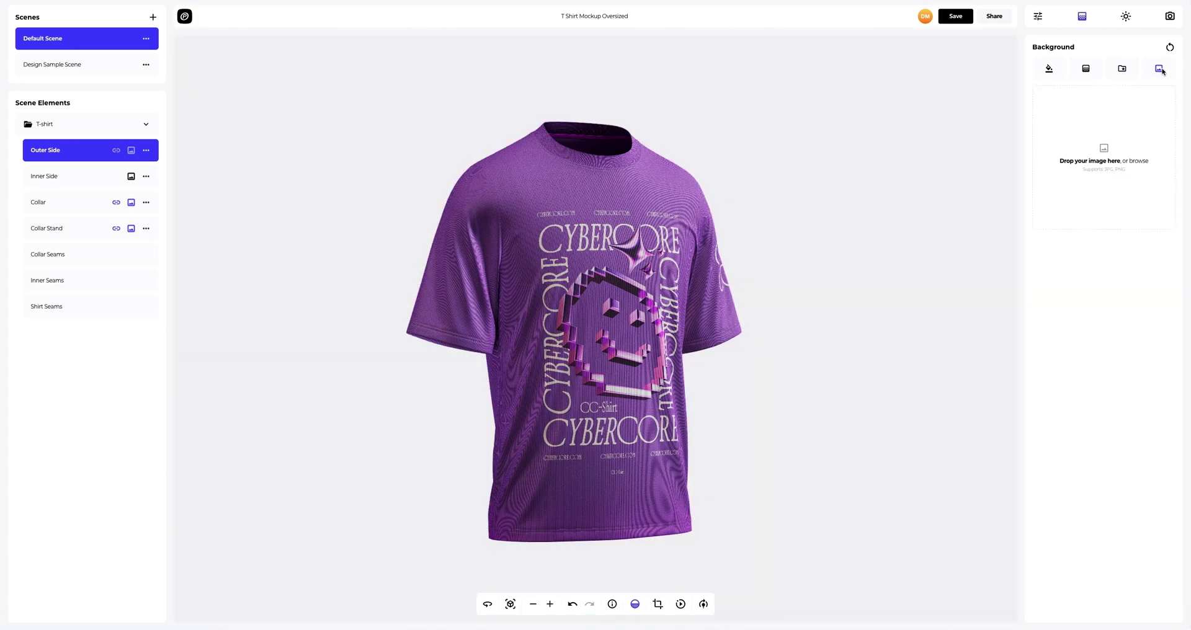
- Load Background.png as the full-canvas background with Frame Crop off, and deepen the shirt's shading
click(1106, 154)
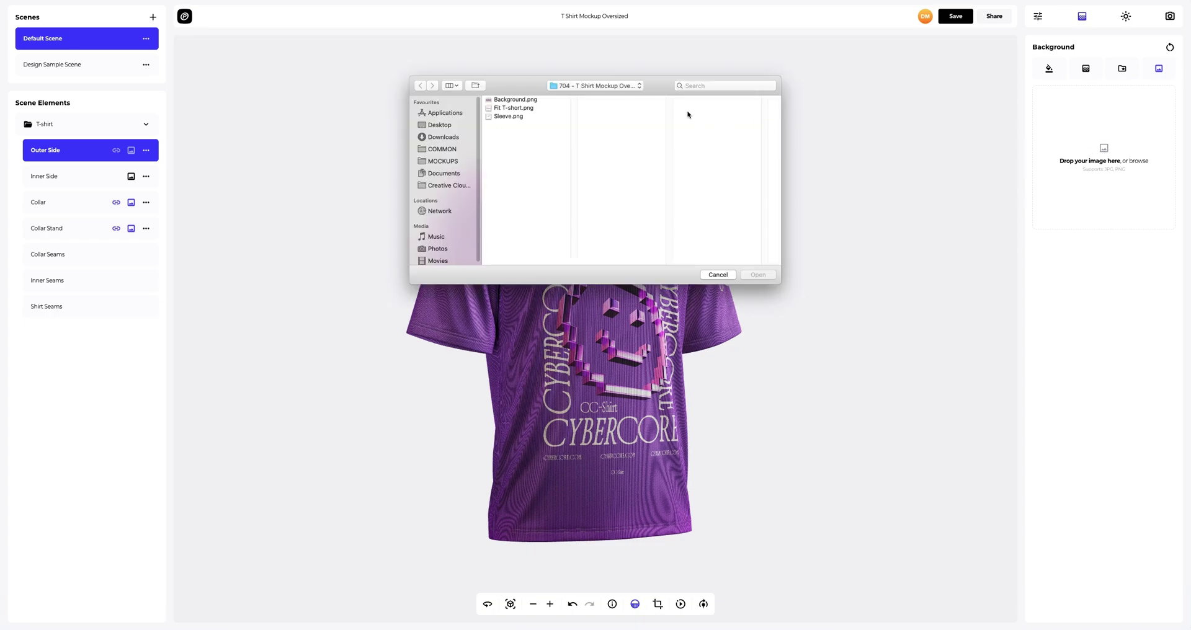
click(533, 100)
click(757, 274)
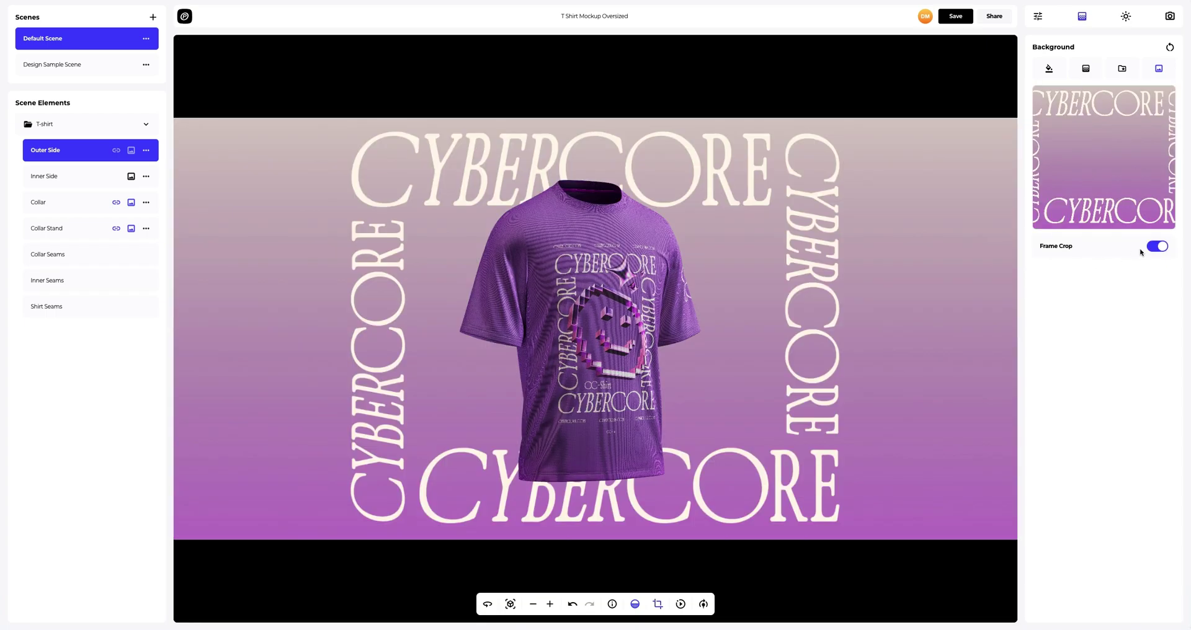
click(1154, 247)
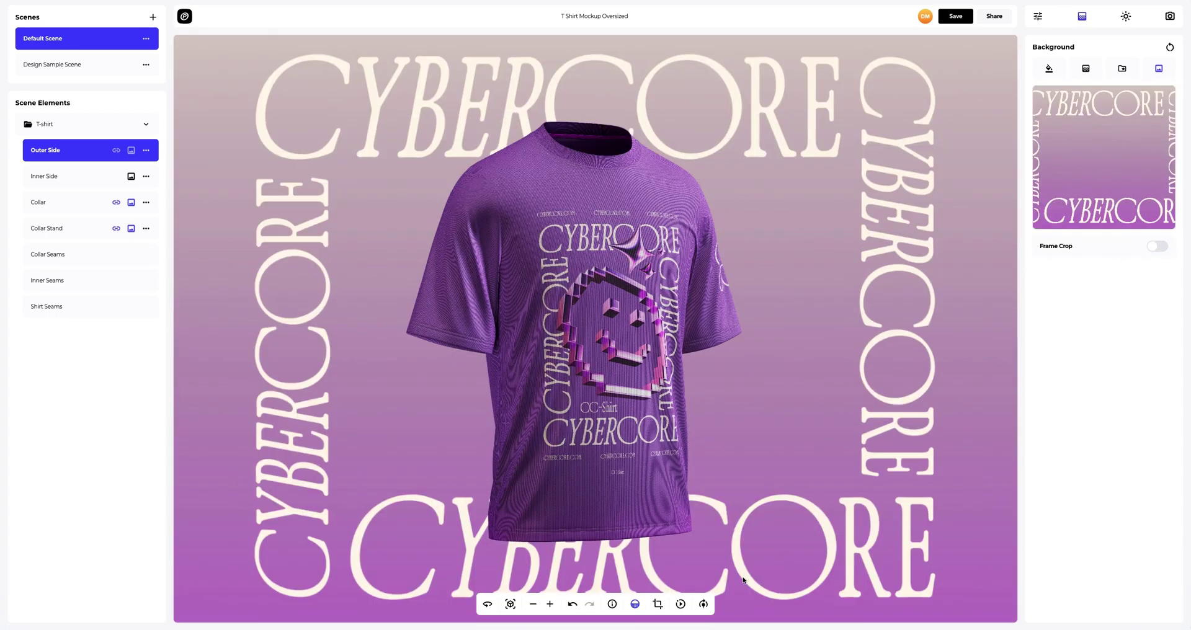
click(703, 605)
drag(704, 576, 732, 575)
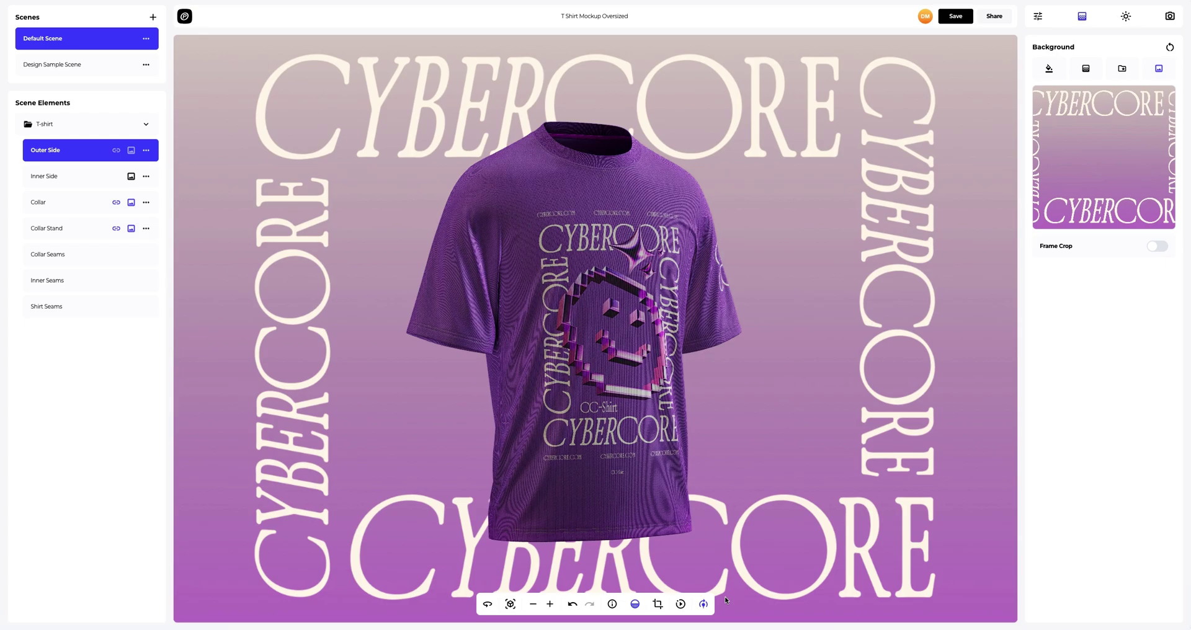
- Spin the shirt on the turntable, stop it facing front, and save the project
click(703, 604)
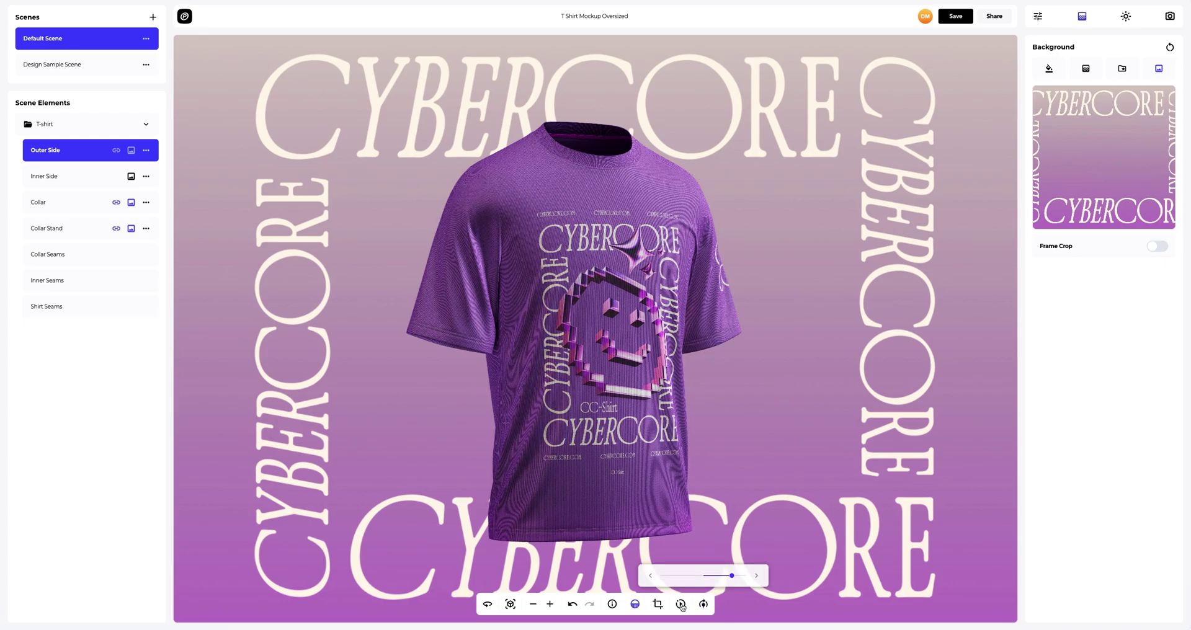
click(681, 605)
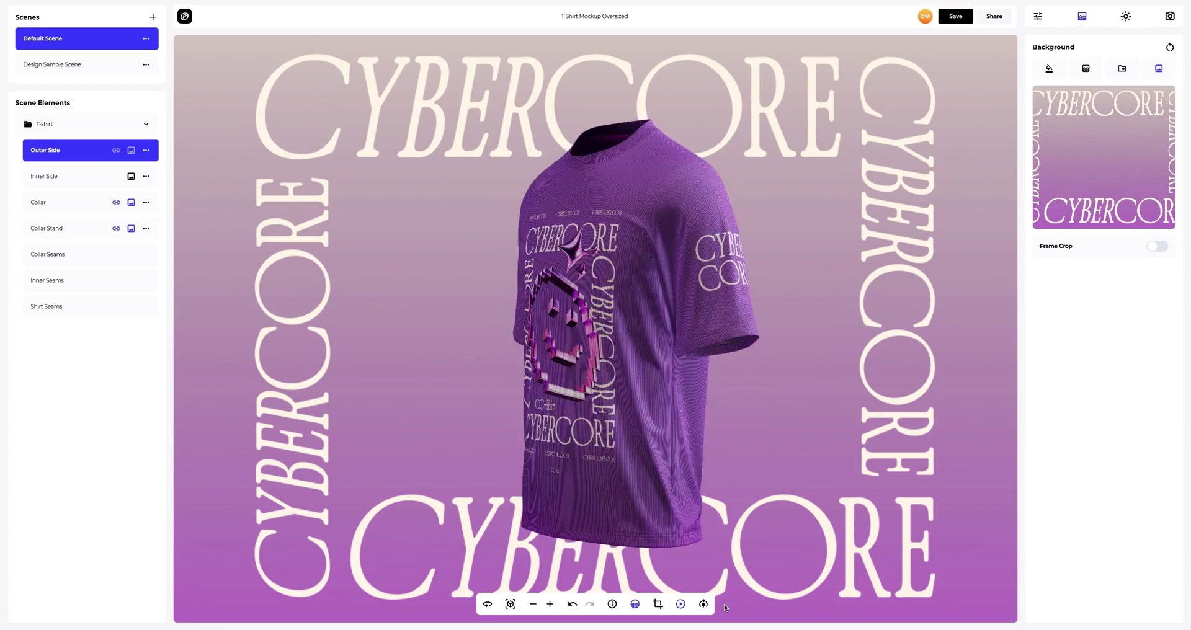
click(681, 604)
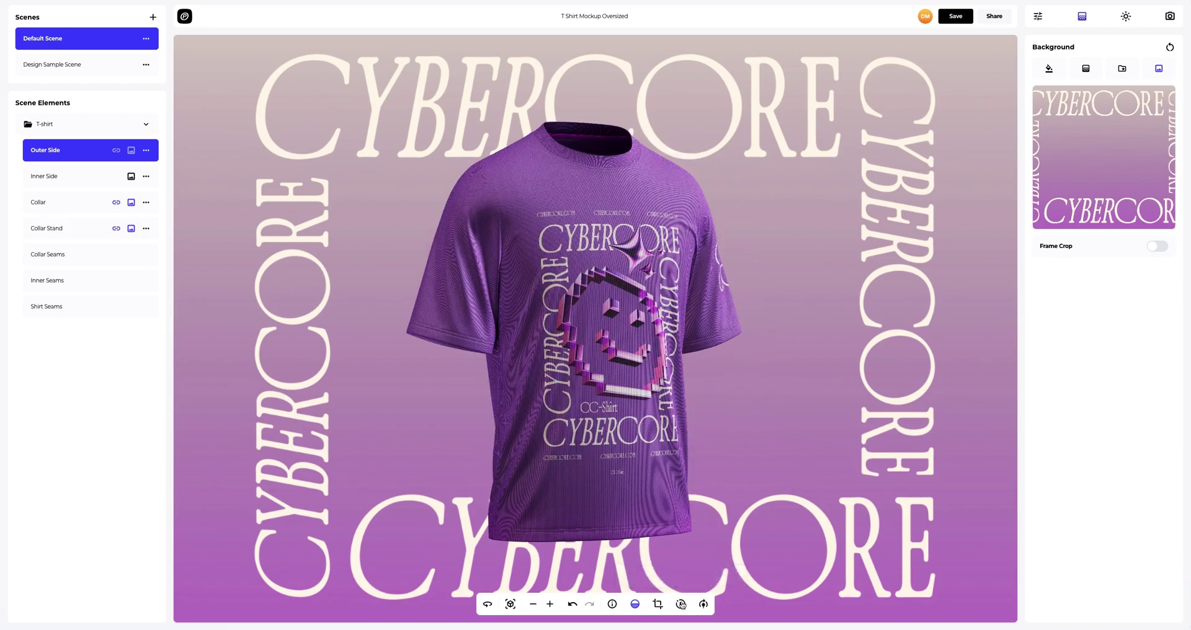
click(956, 18)
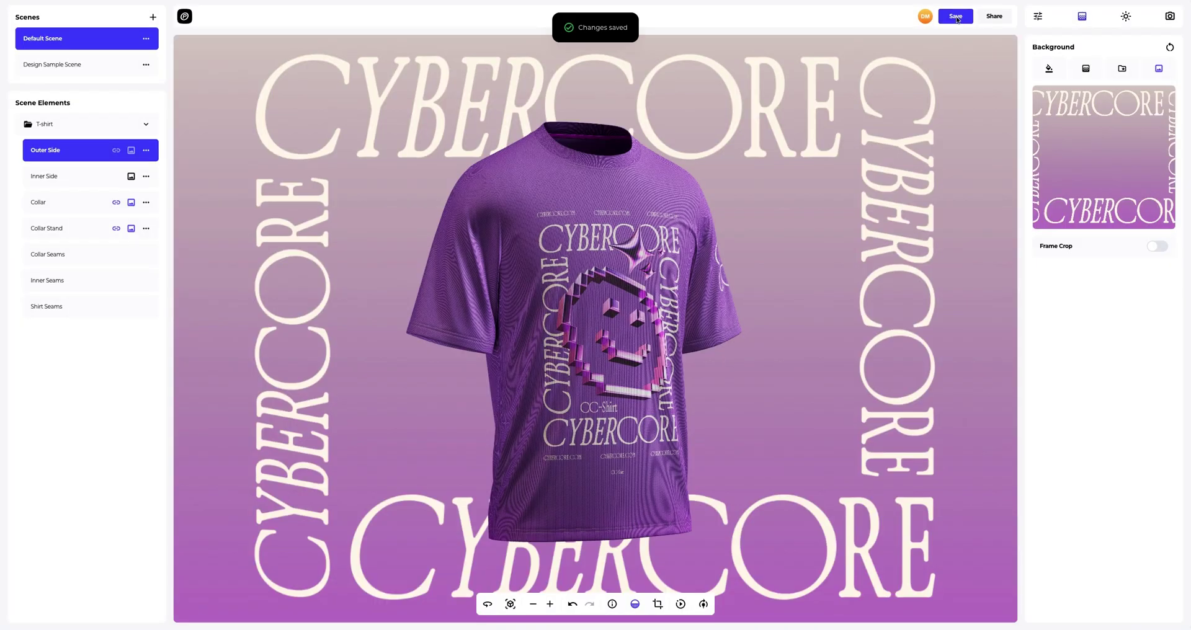
- From the full-screen preview's Share options, enable public access for the mockup
click(994, 16)
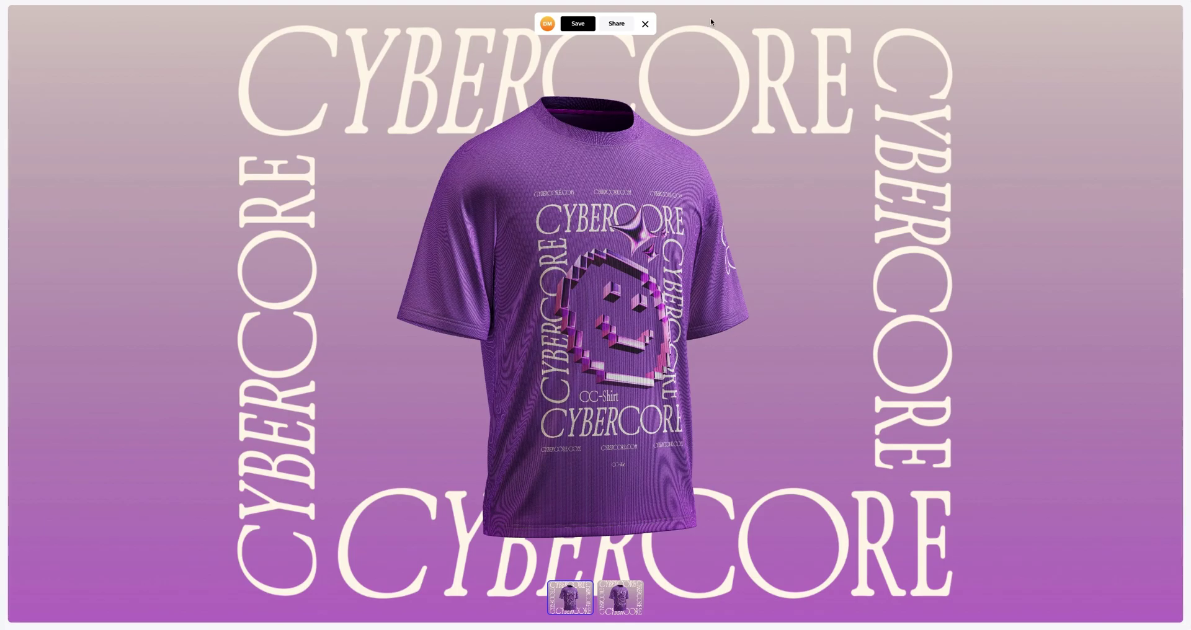
click(622, 26)
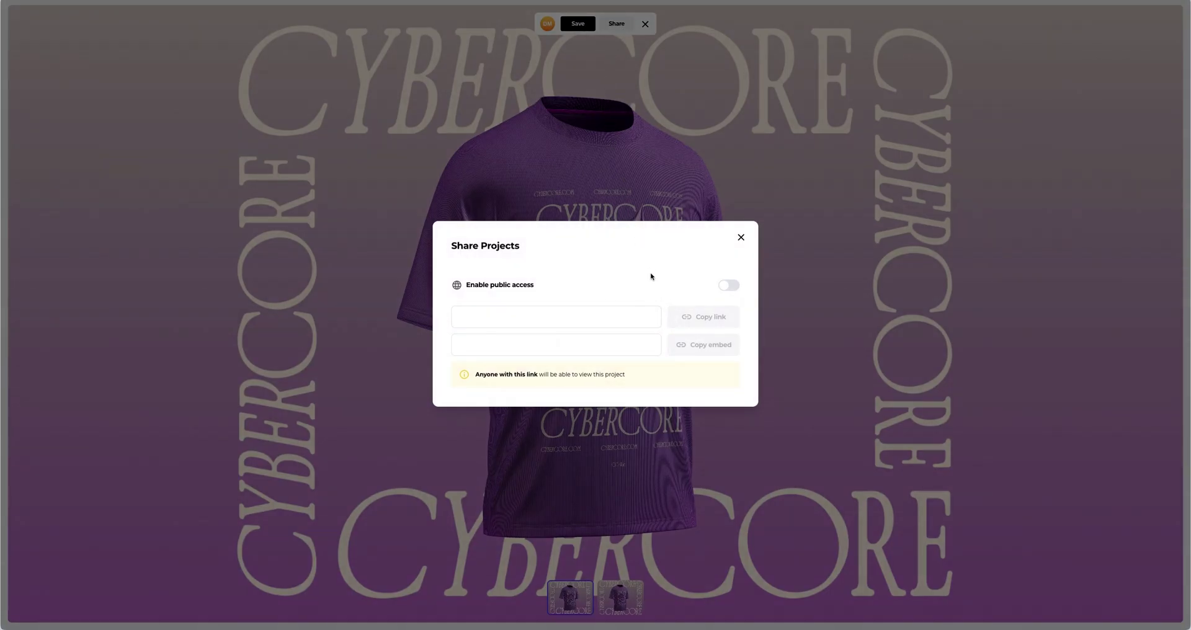
click(726, 287)
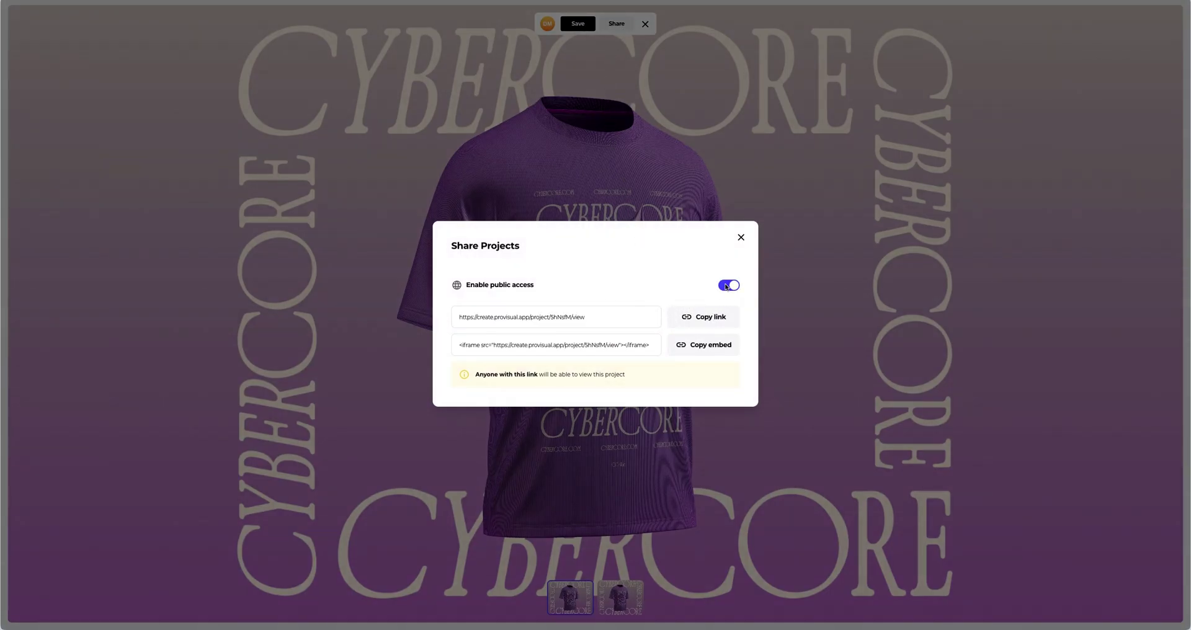